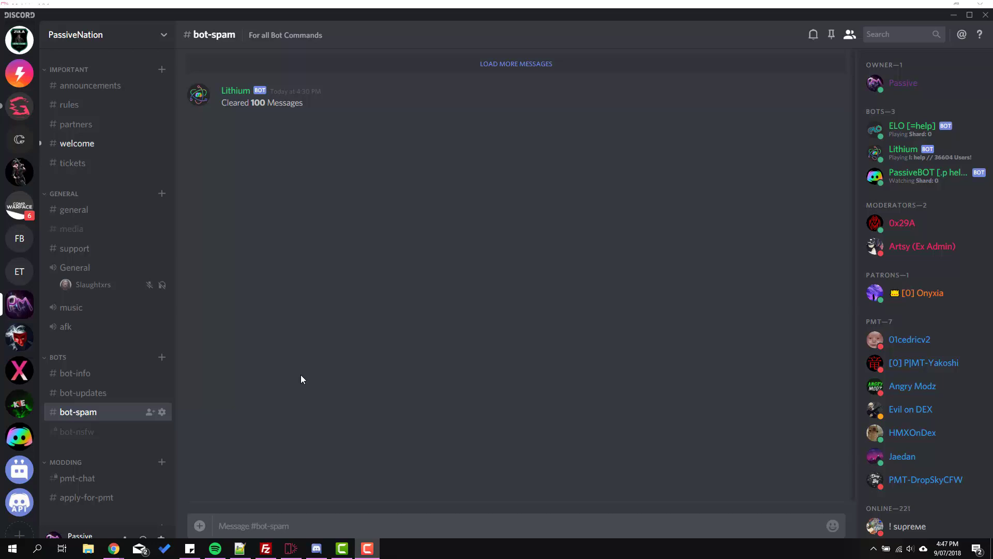
Examine the server advertisements that PassiveBOT has posted in the partners channel, including older ones.
left_click(70, 124)
left_click_drag(216, 225, 429, 290)
left_click(218, 224)
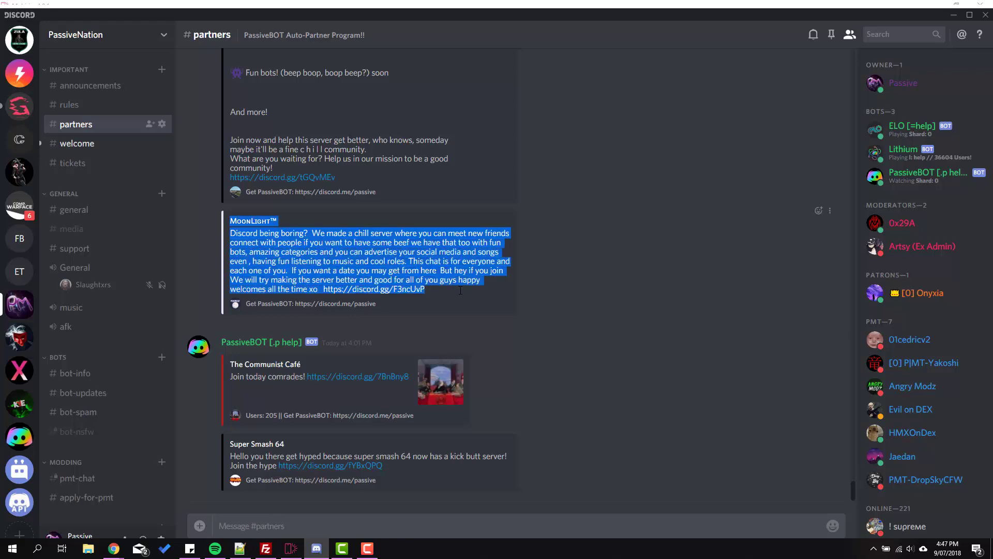
left_click(459, 284)
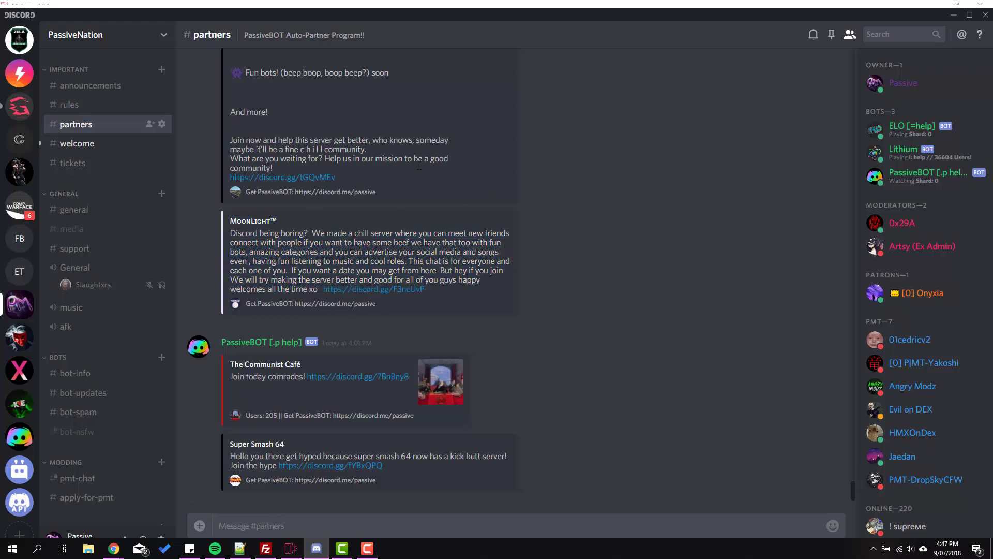
scroll(418, 176, "up", 4)
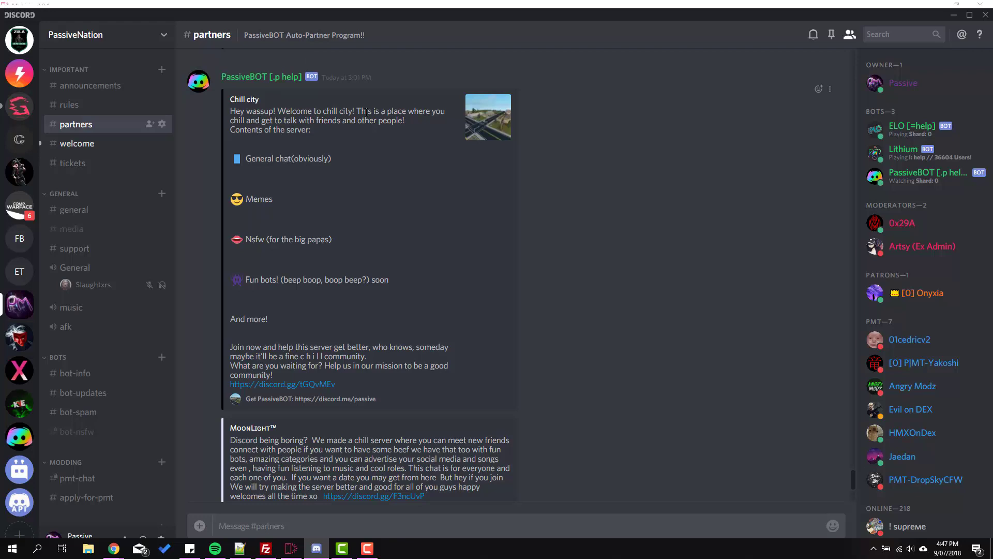
scroll(287, 214, "down", 2)
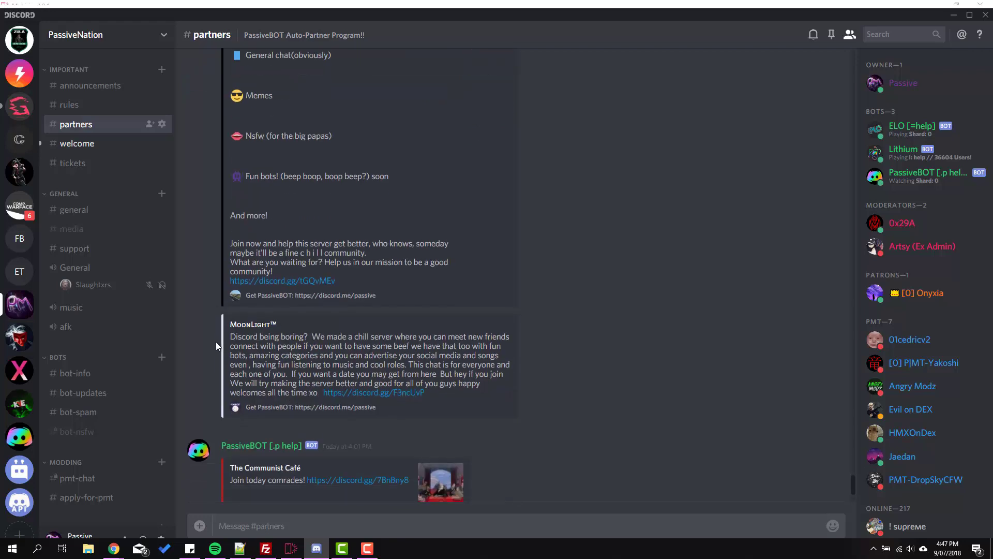
scroll(270, 293, "up", 1)
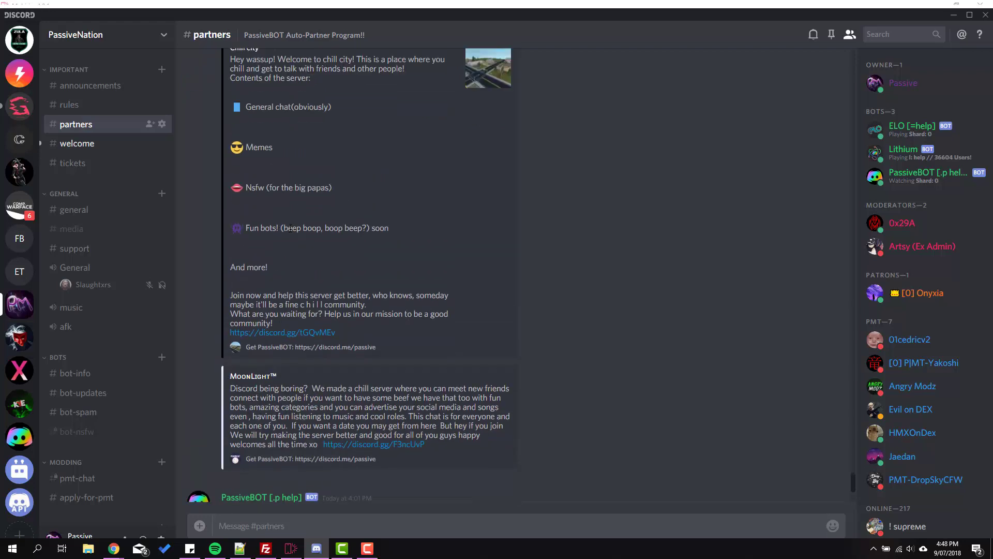
scroll(463, 272, "up", 3)
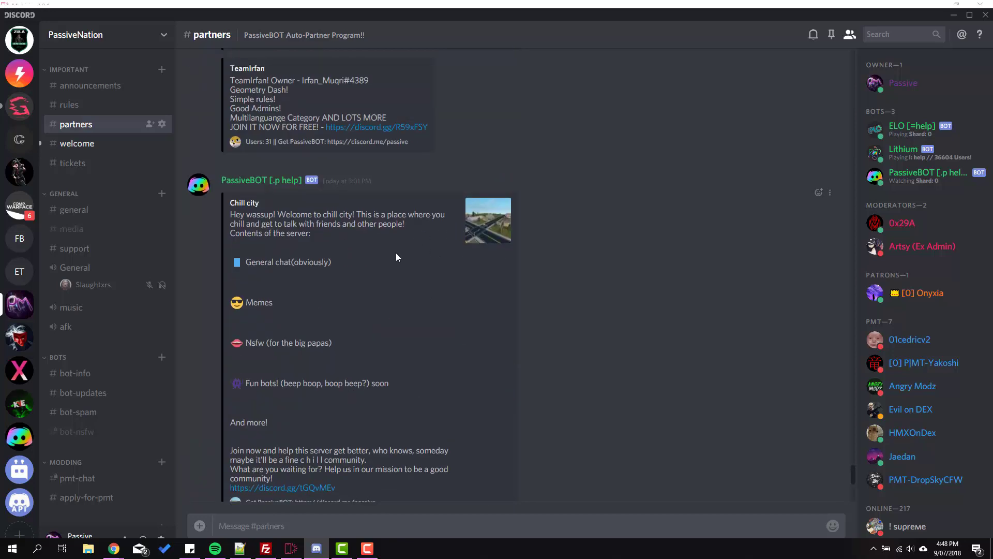
scroll(343, 277, "down", 3)
scroll(146, 321, "down", 2)
scroll(201, 314, "down", 3)
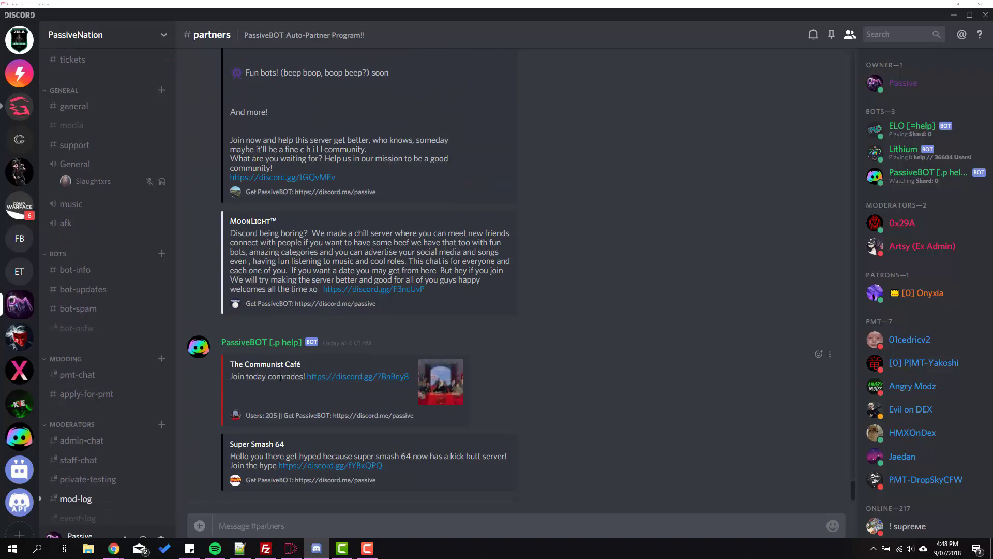
scroll(281, 368, "up", 10)
scroll(280, 368, "up", 15)
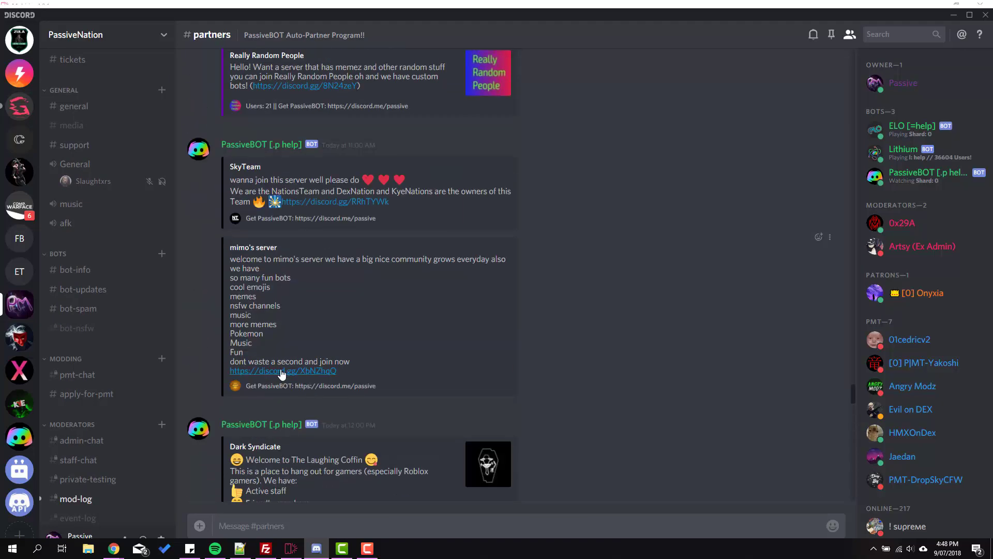
scroll(282, 372, "up", 20)
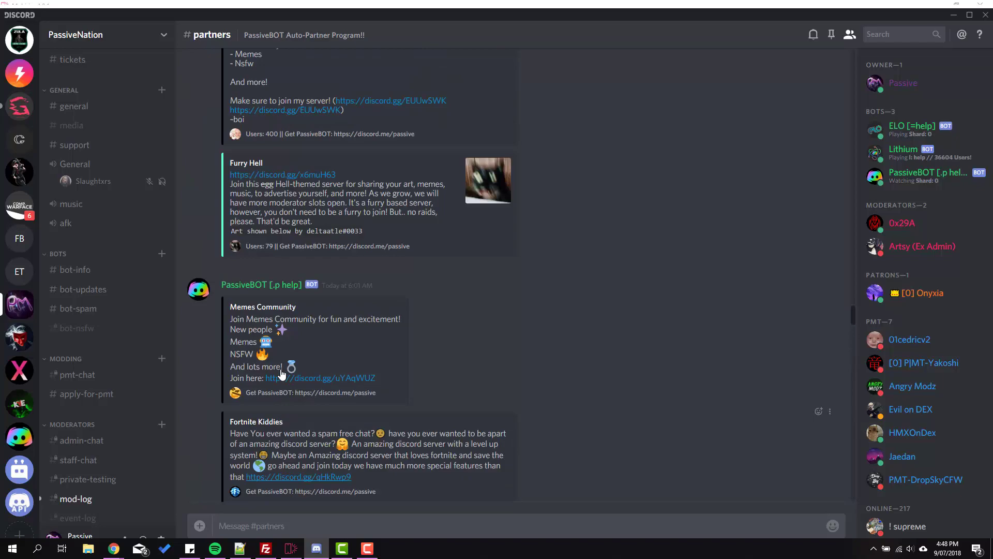
scroll(282, 372, "up", 20)
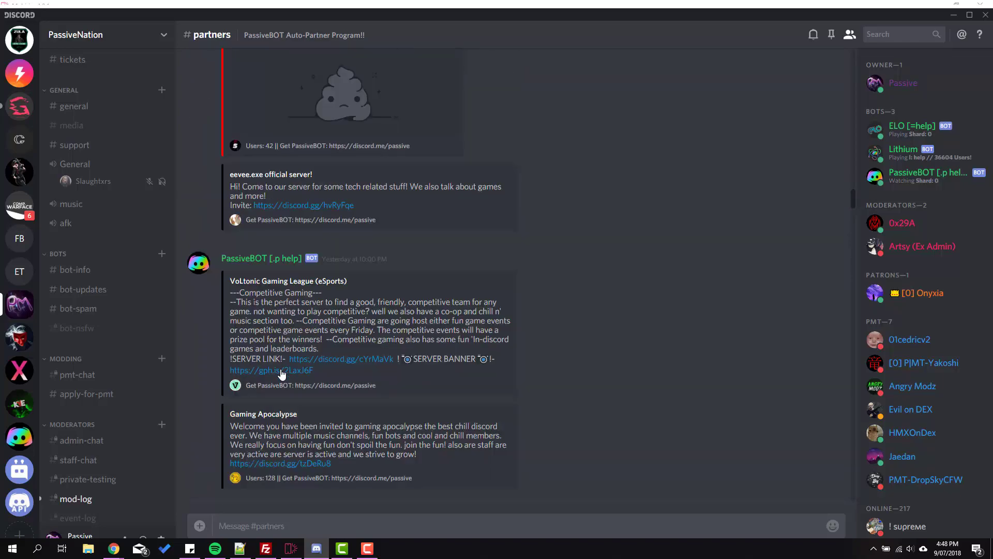
scroll(281, 368, "up", 15)
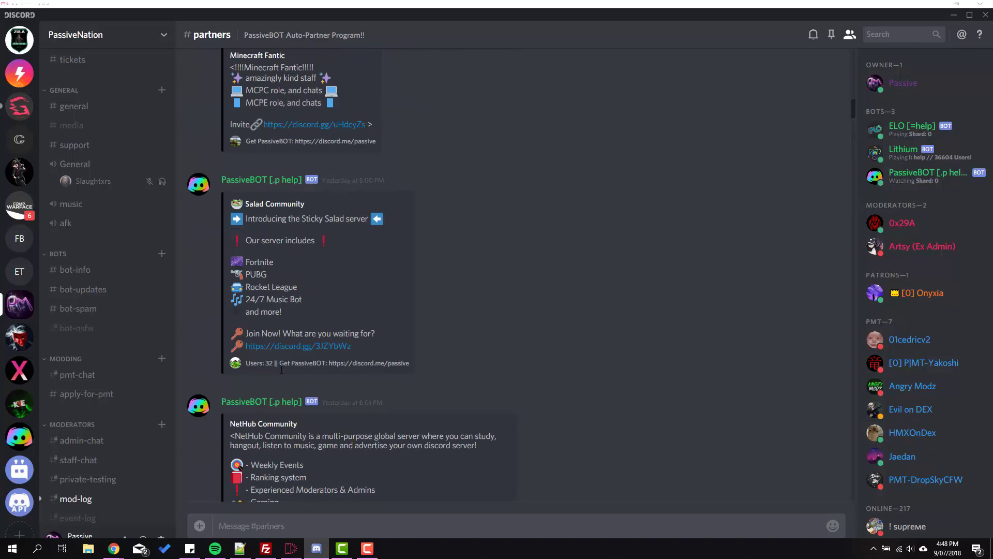
Request the bot's invite link by sending ".p invite" in the bot-spam channel.
left_click(83, 309)
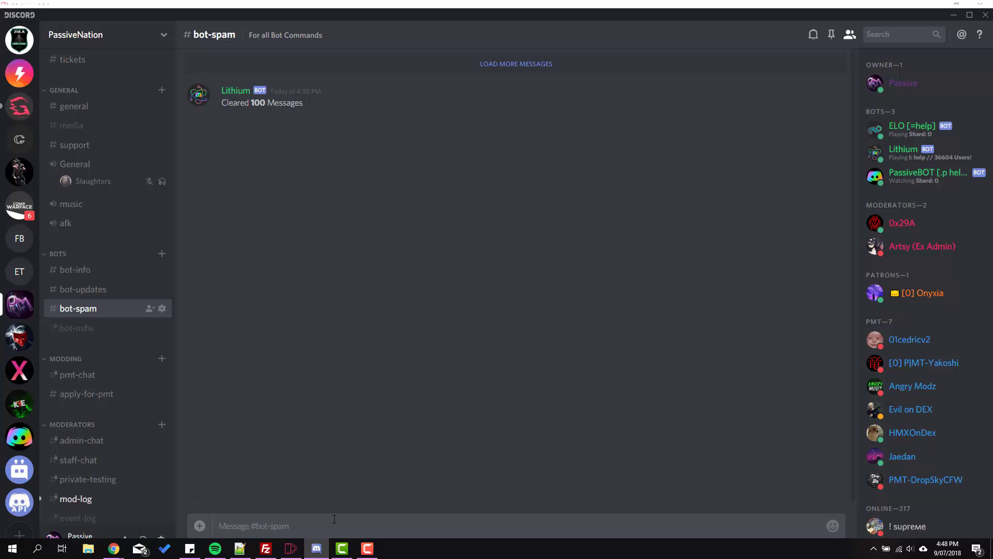
type(".p invite")
key("Return")
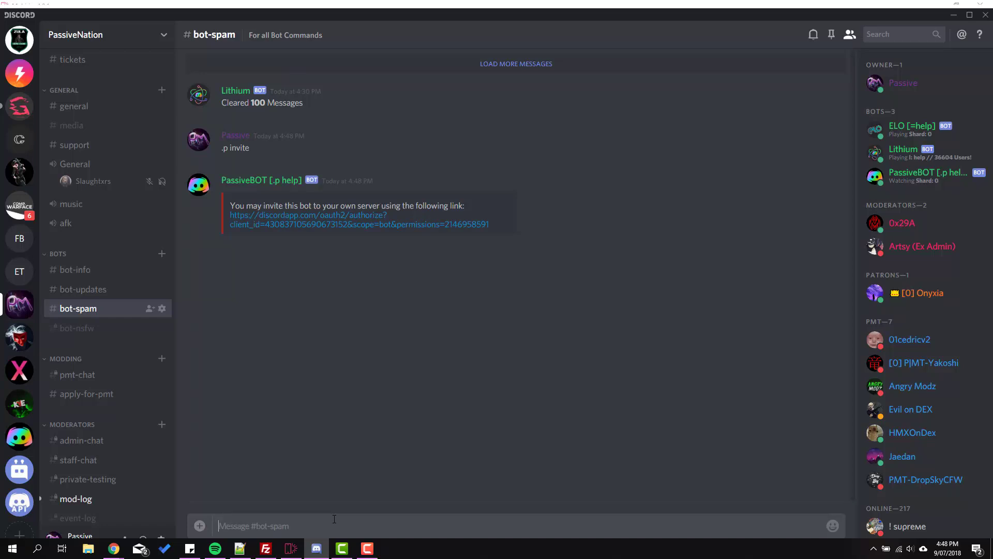
Send ".p help partner" and review the list of commands in the Partner module.
type(".p help partner")
key("Return")
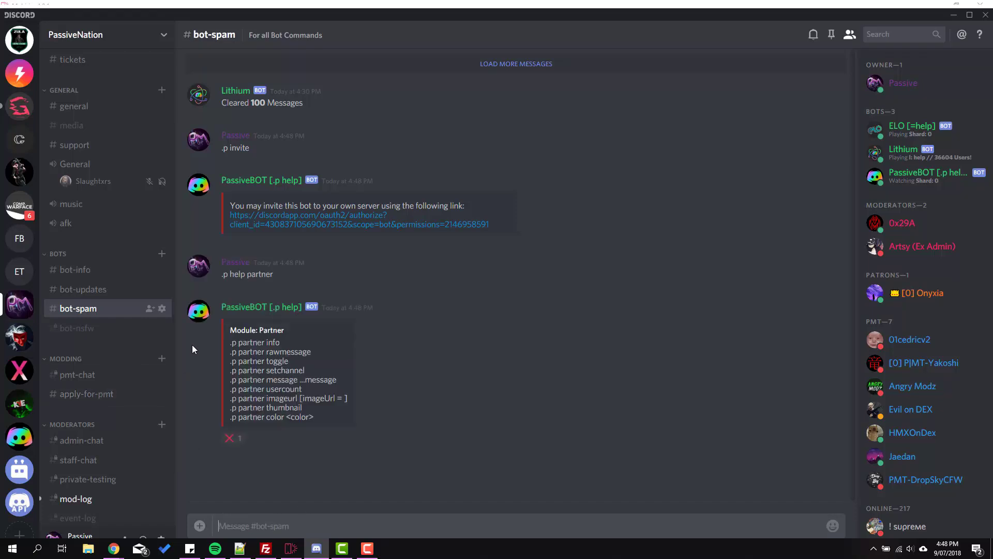
left_click_drag(225, 330, 314, 418)
left_click(234, 344)
left_click(305, 447)
Send ".p partner info" and review the server's partner stats, including the reach figures and the Enabled setting.
left_click(253, 526)
type(".p partner info")
key("Return")
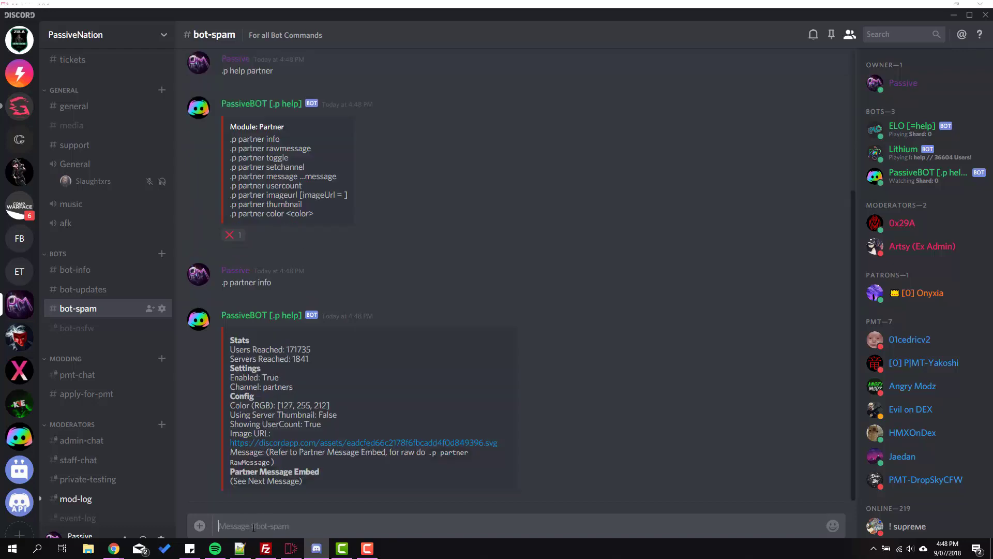
left_click_drag(228, 279, 388, 430)
left_click(297, 284)
left_click_drag(310, 304, 284, 293)
left_click(307, 303)
left_click(284, 294)
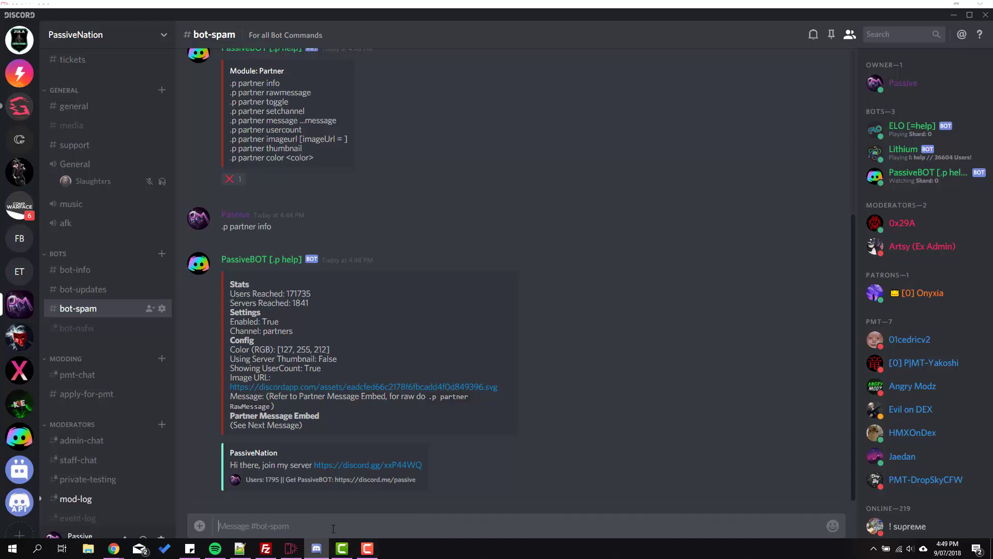
left_click_drag(229, 322, 298, 326)
left_click(278, 321)
left_click(292, 324)
left_click(298, 326)
Switch the partner program off and back on by sending ".p partner toggle" twice.
type(".p partner toggle")
key("Return")
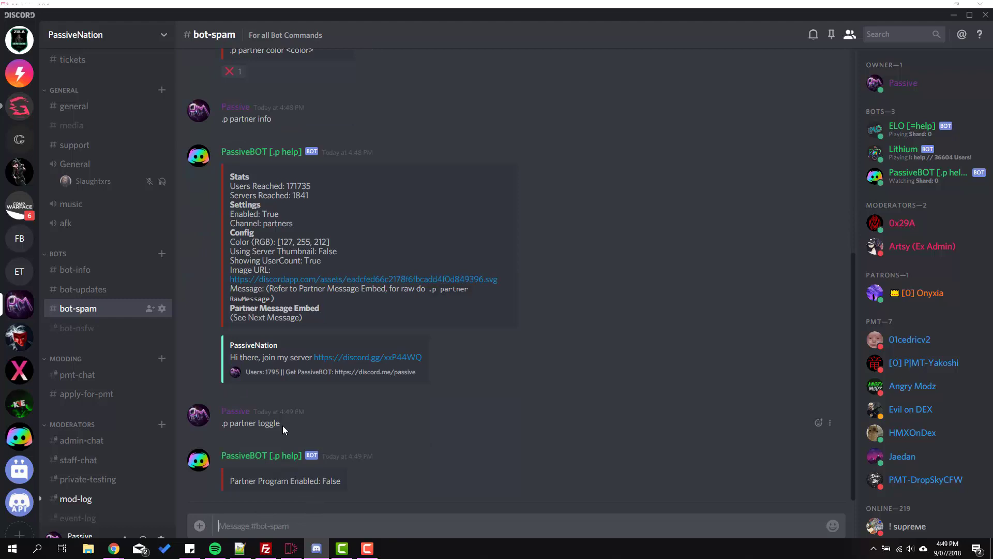
left_click_drag(283, 426, 223, 425)
key("ctrl+c")
left_click(268, 523)
key("ctrl+v")
key("Return")
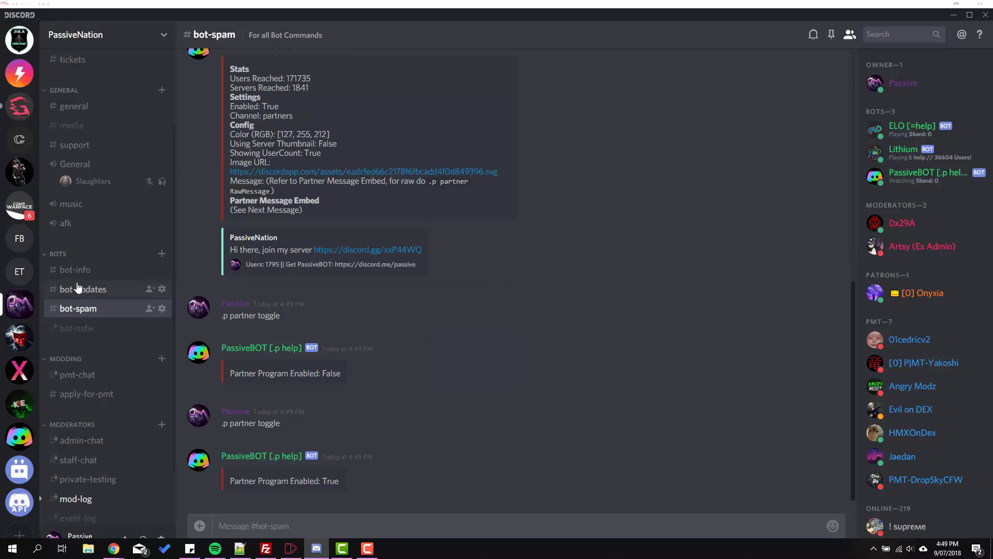
Make the partners channel the destination for partner updates by sending ".p partner setchannel" in it.
scroll(82, 264, "up", 3)
scroll(357, 205, "up", 4)
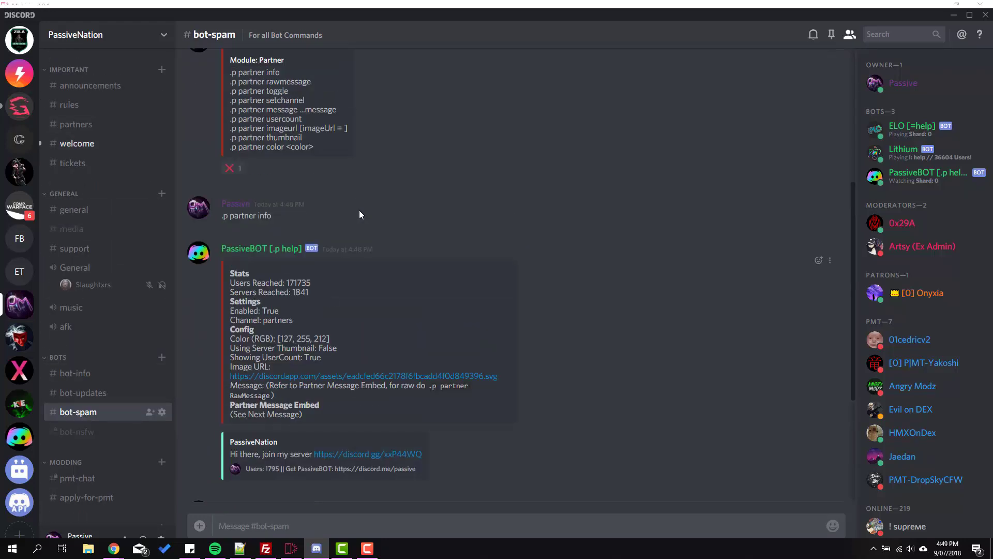
left_click(76, 126)
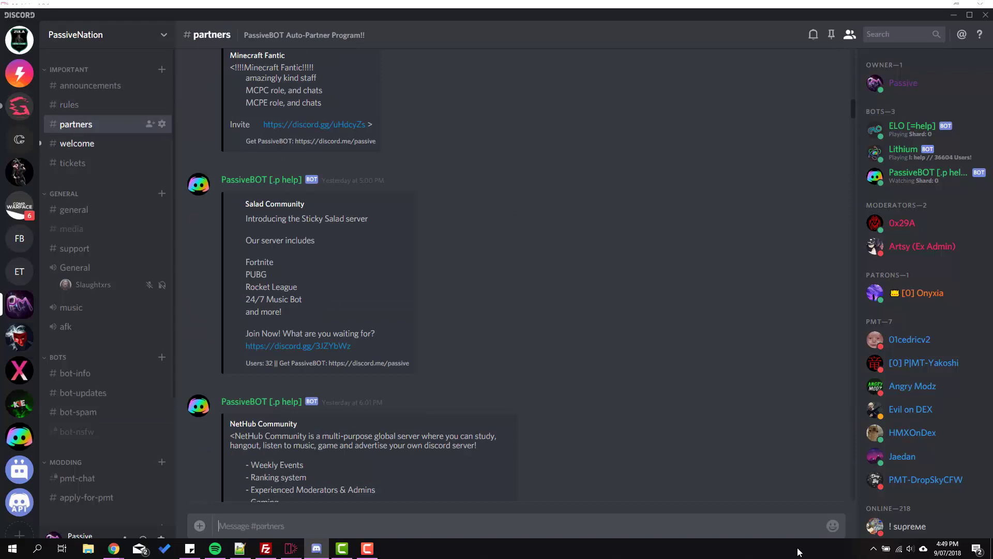
type(".p par")
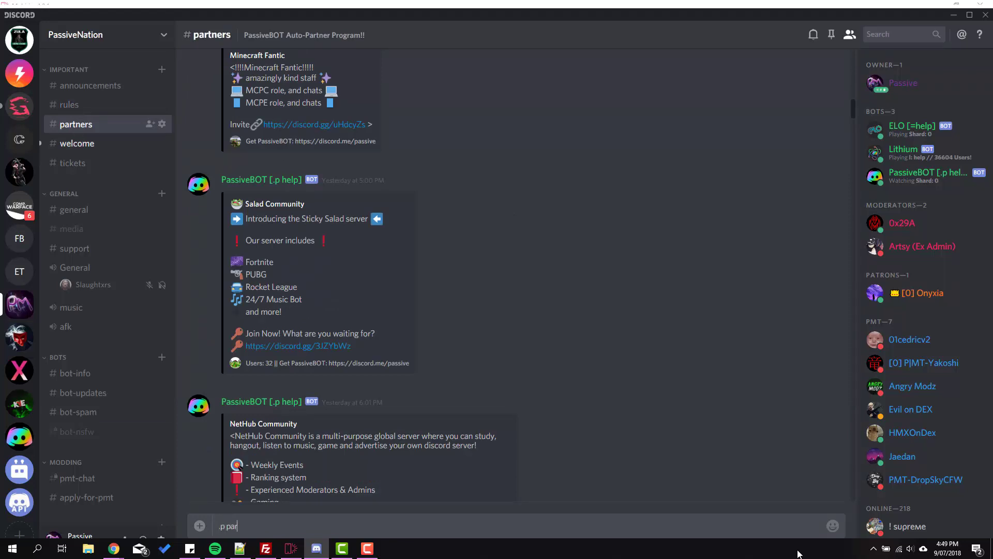
type("tner setchannel")
key("Return")
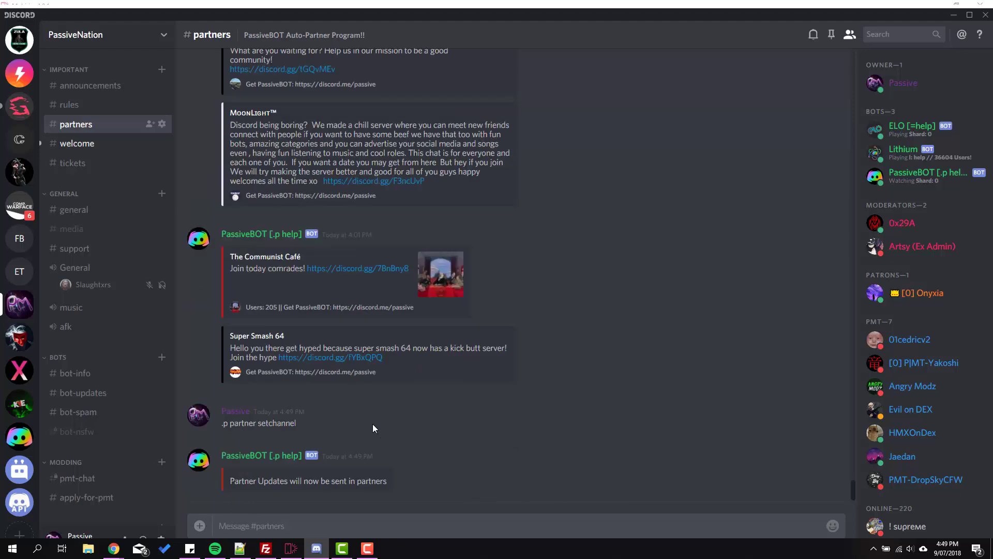
left_click_drag(230, 481, 437, 504)
left_click(437, 504)
left_click_drag(439, 373, 369, 145)
left_click_drag(228, 113, 436, 362)
left_click(435, 340)
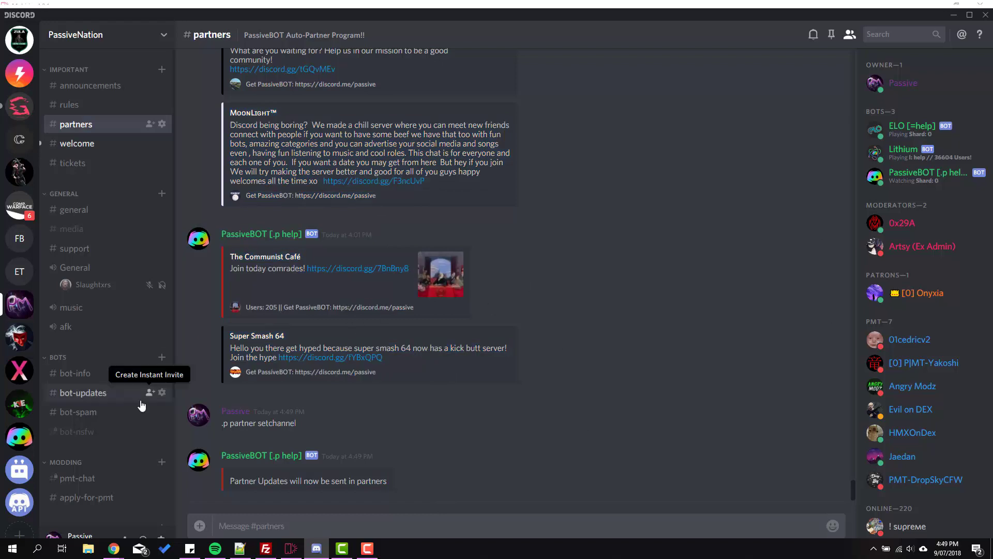
Compose a ".p partner message" command in the bot-spam channel with "**Join PassiveNation**" as its bold first line.
left_click(122, 412)
scroll(436, 237, "up", 3)
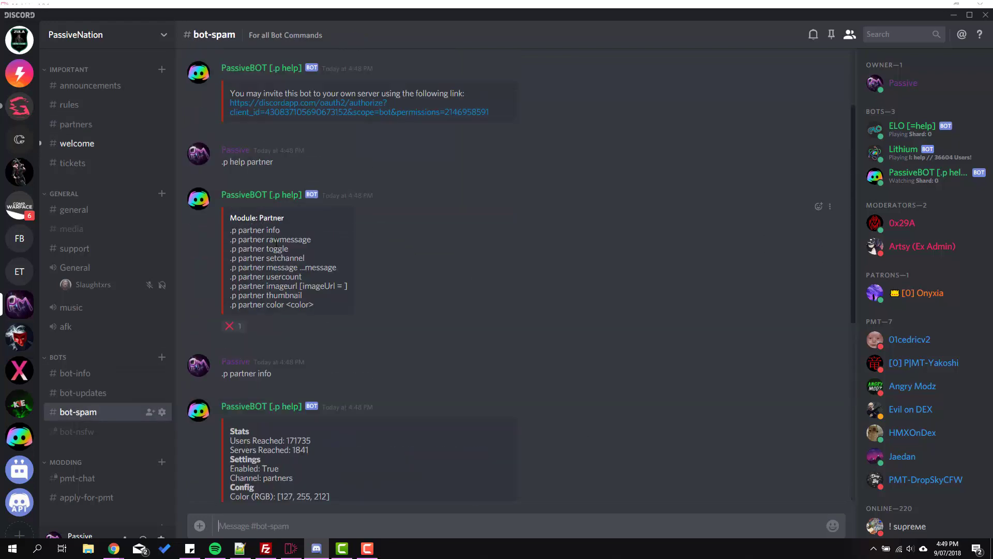
left_click_drag(310, 239, 210, 234)
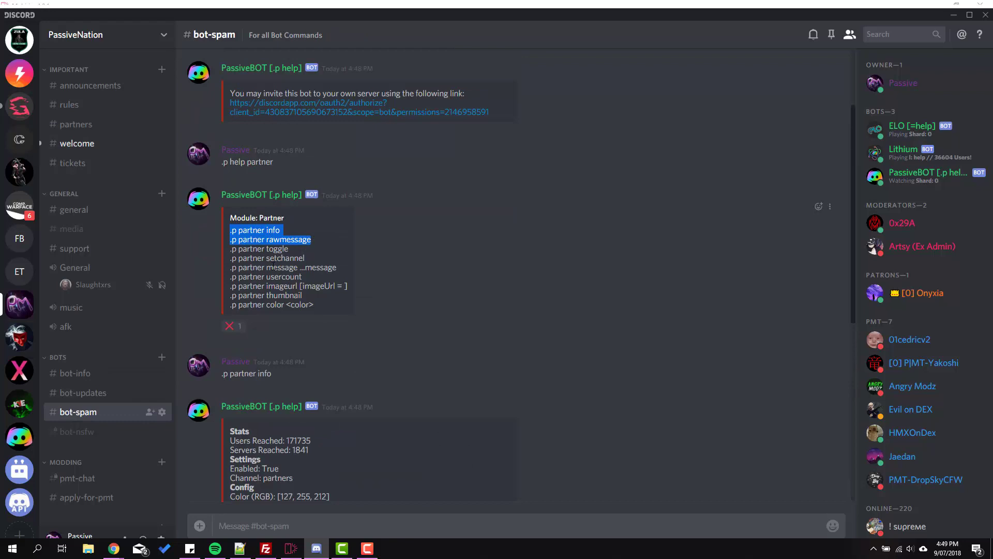
left_click(312, 318)
scroll(389, 331, "down", 7)
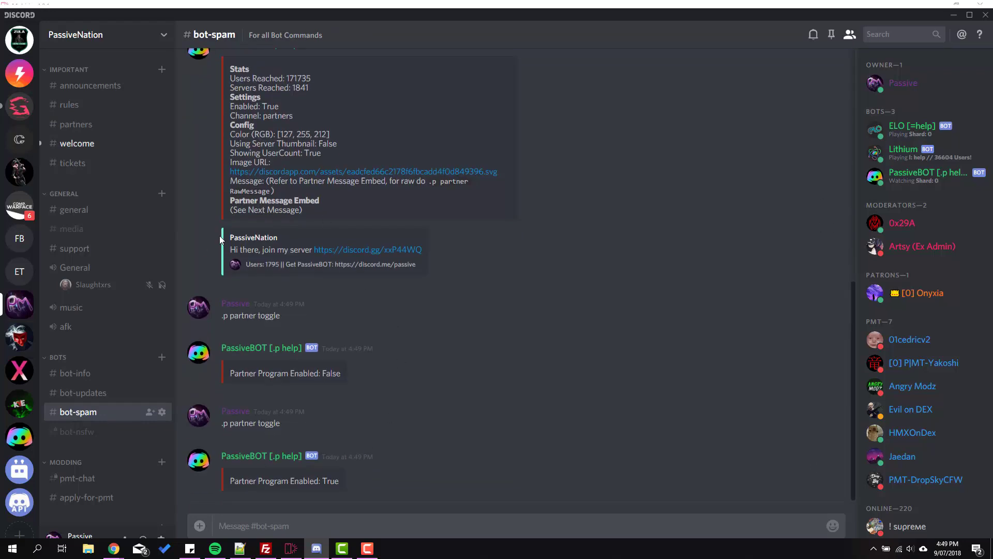
left_click(263, 520)
type(".p partner message **Join PassiveNa")
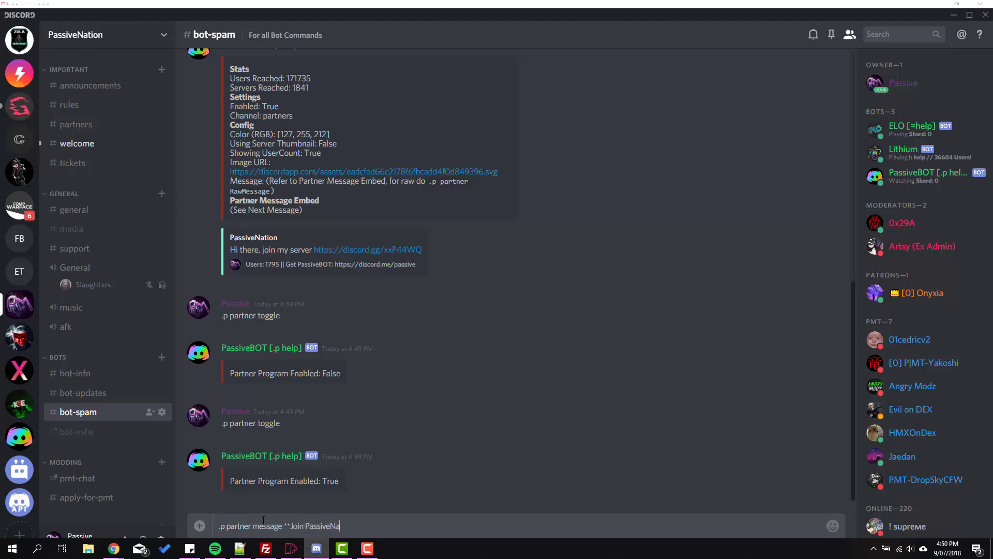
type("tion**")
key("shift+Return")
Add the line "A Discord Bots development server!!" to the partner message and begin a new line below it.
type("A discord")
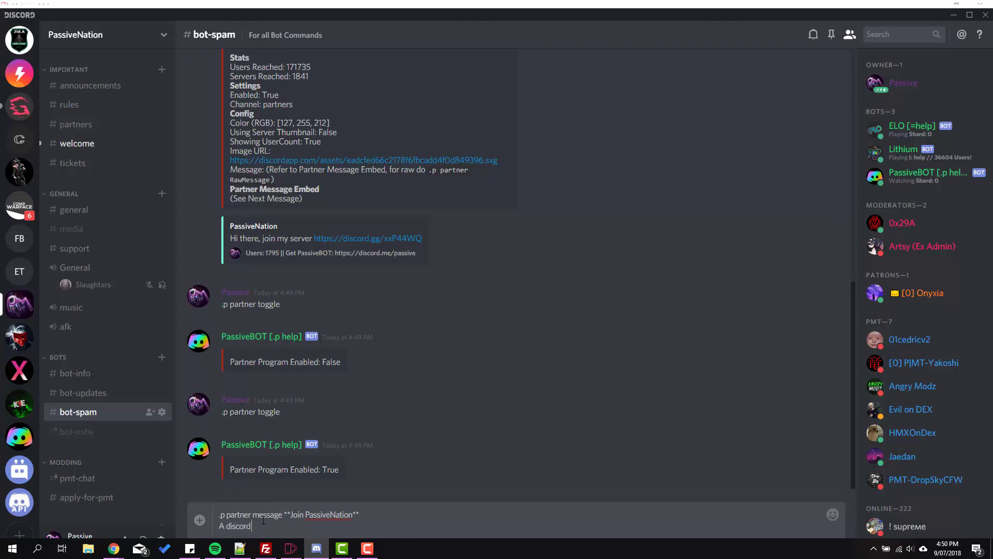
type(" Bots development server")
left_click(230, 527)
key("BackSpace")
type("D")
key("End")
type("!!")
key("shift+Return")
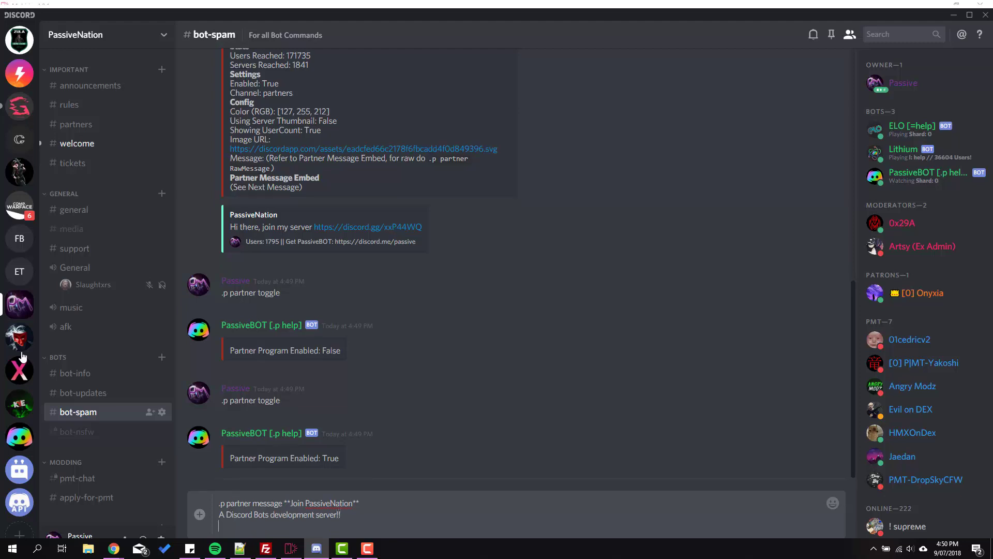
Generate a bot-spam invite link that never expires and has no use limit, and paste it as the partner message's last line.
right_click(75, 418)
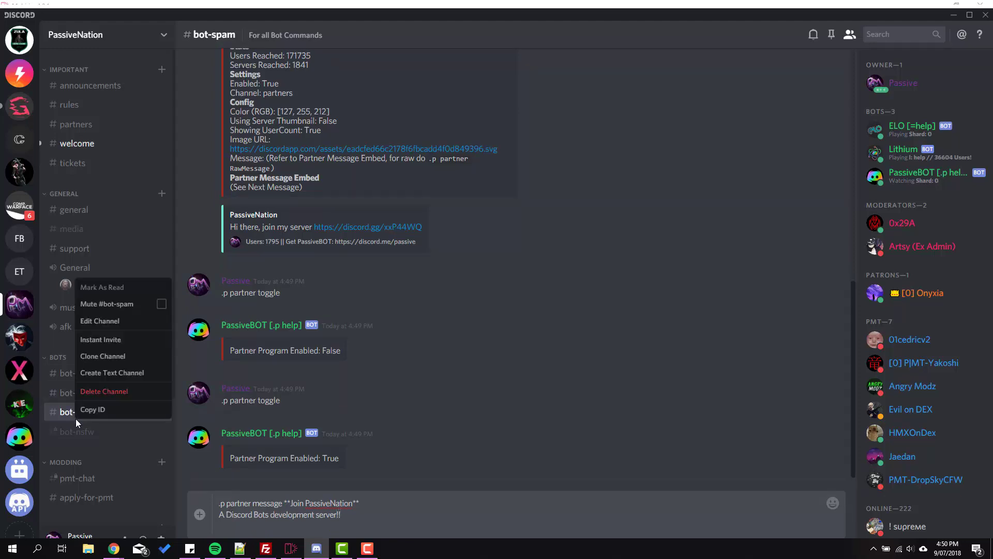
left_click(93, 336)
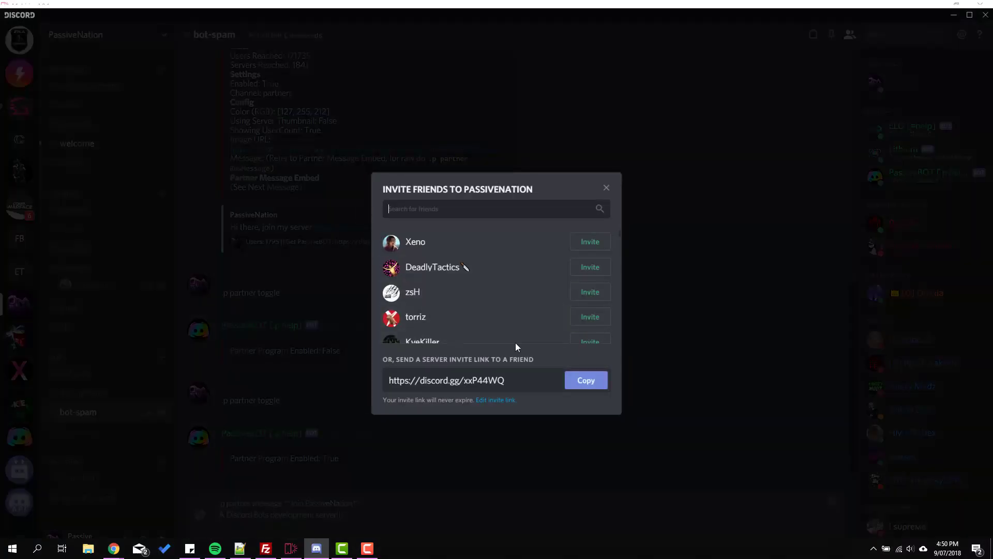
left_click(486, 400)
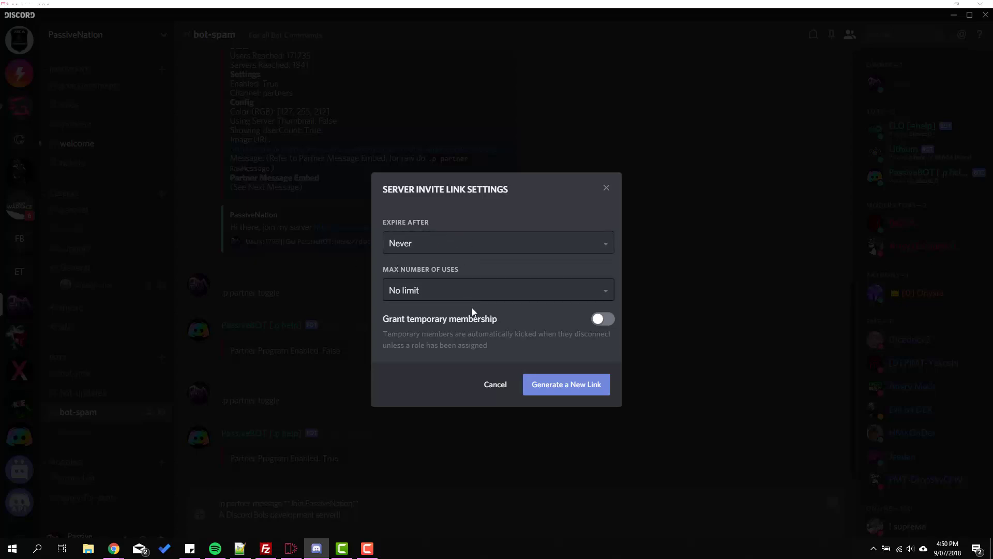
left_click(561, 387)
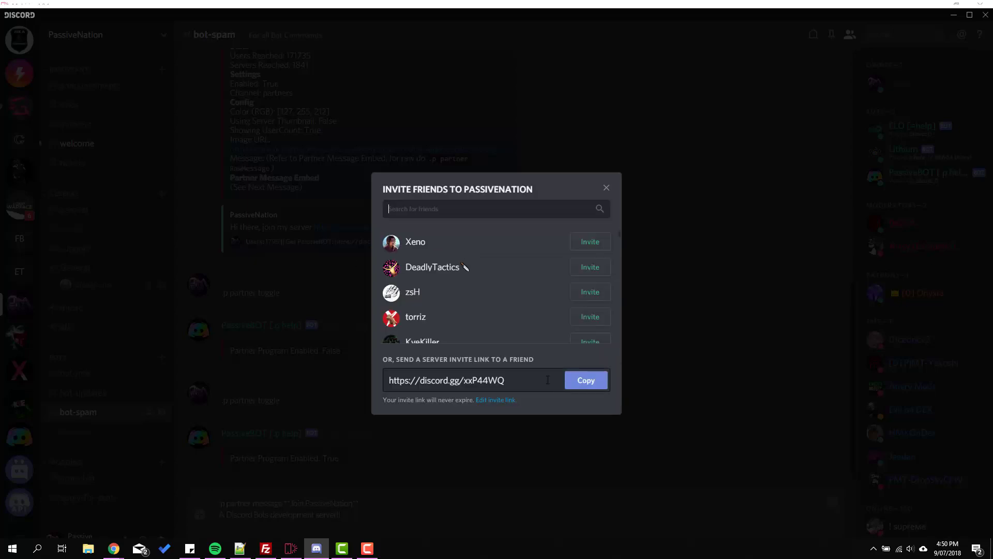
left_click(581, 386)
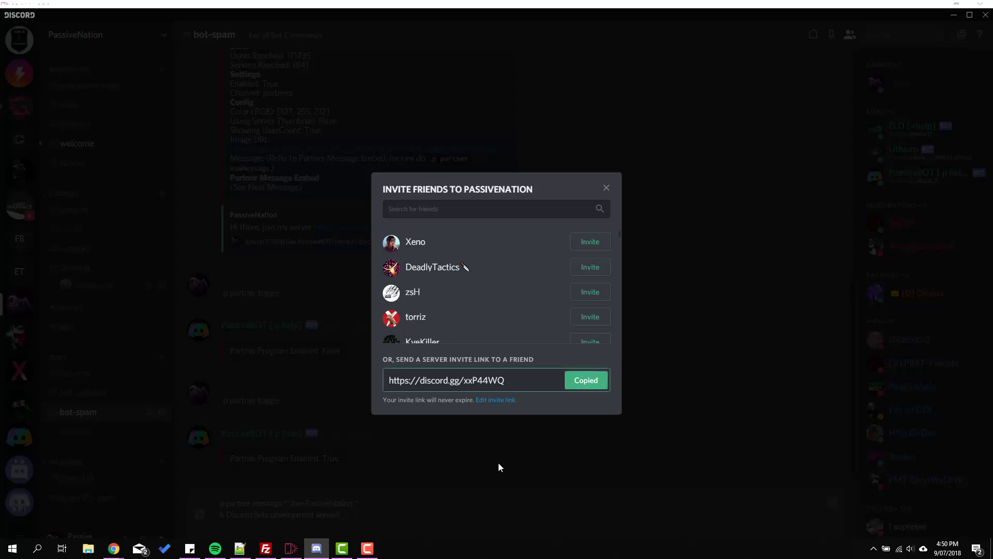
left_click(487, 471)
key("ctrl+v")
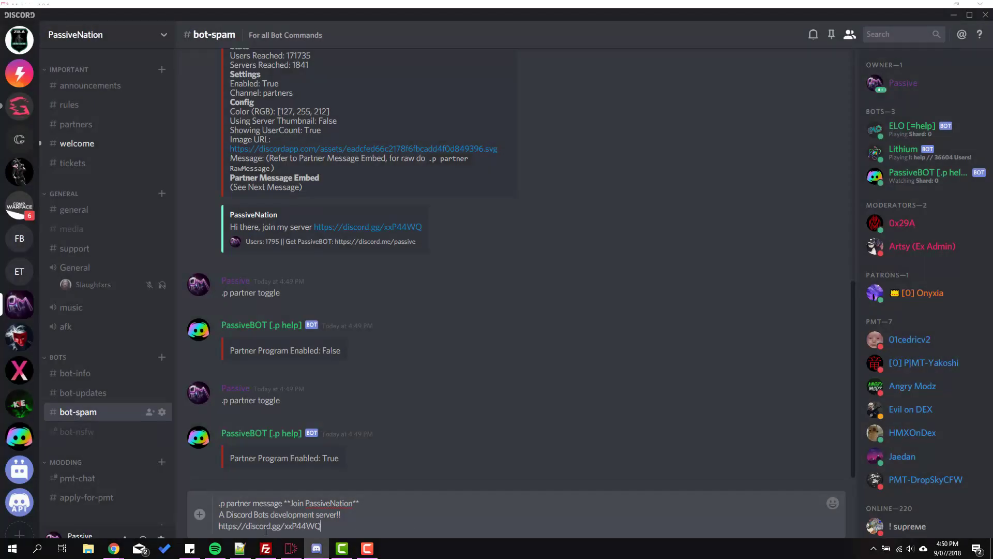
Send the composed partner message command and check the text of the bot's embed preview.
key("Return")
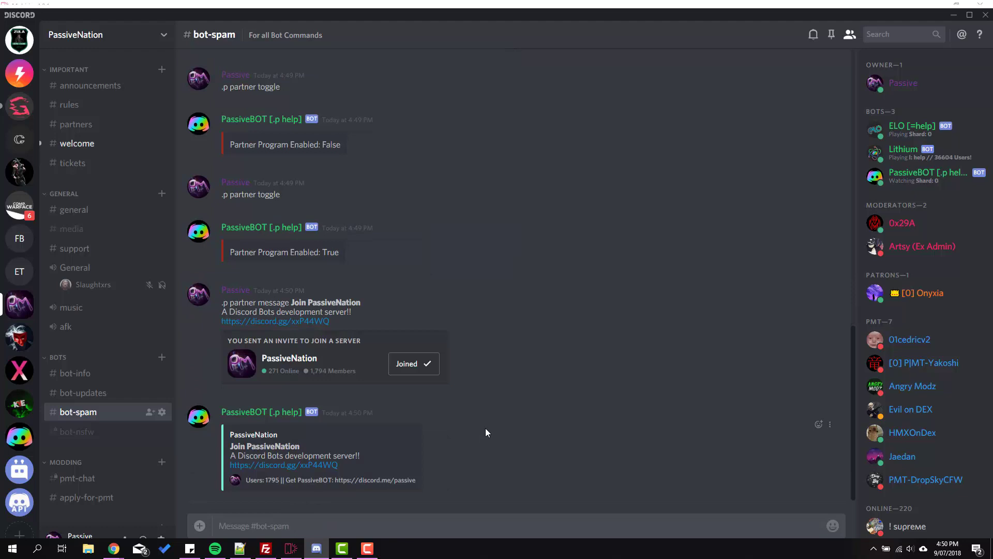
left_click_drag(227, 438, 413, 496)
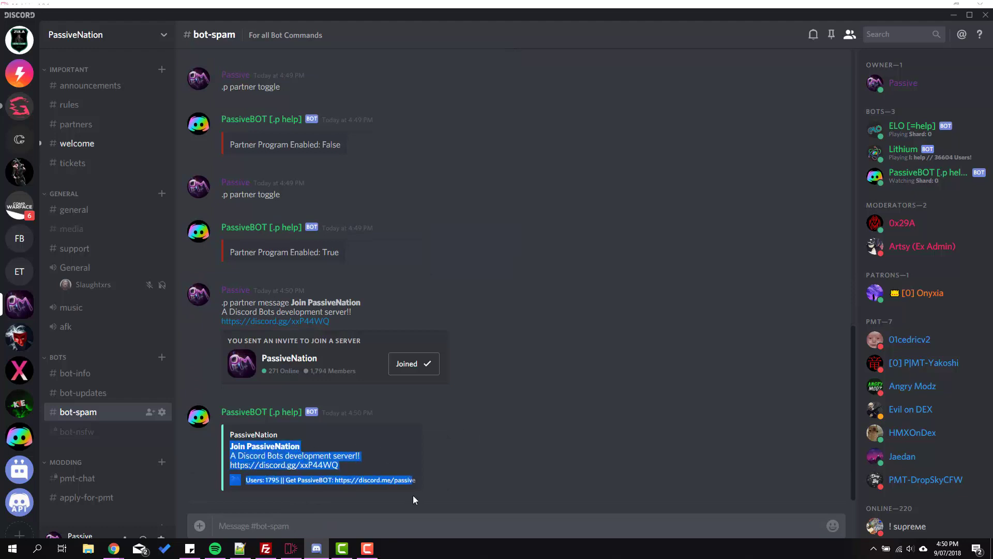
left_click(338, 500)
left_click_drag(263, 480, 213, 436)
left_click(622, 483)
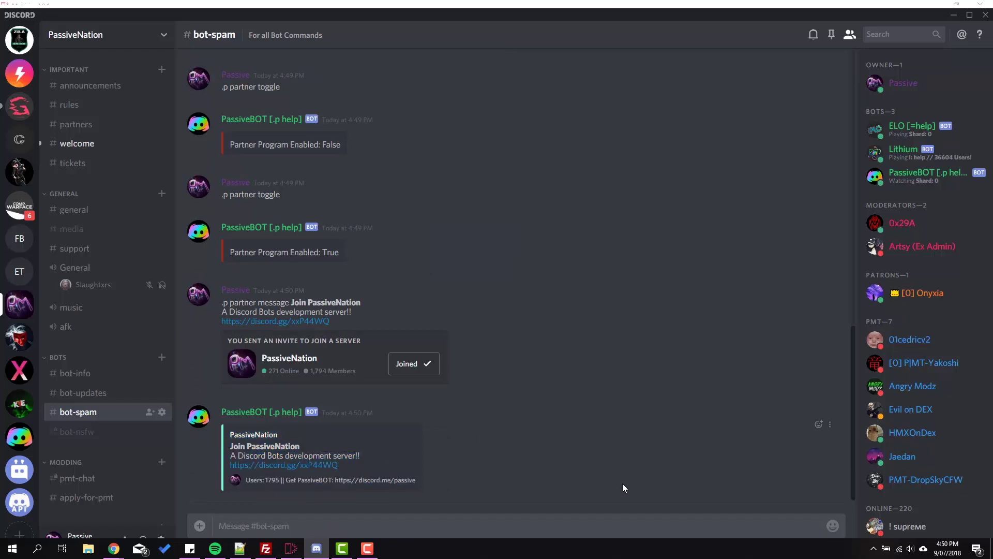
Review the earlier ".p partner info" reply, especially its Config color setting, along with the list of partner commands.
scroll(552, 446, "up", 4)
scroll(555, 455, "up", 2)
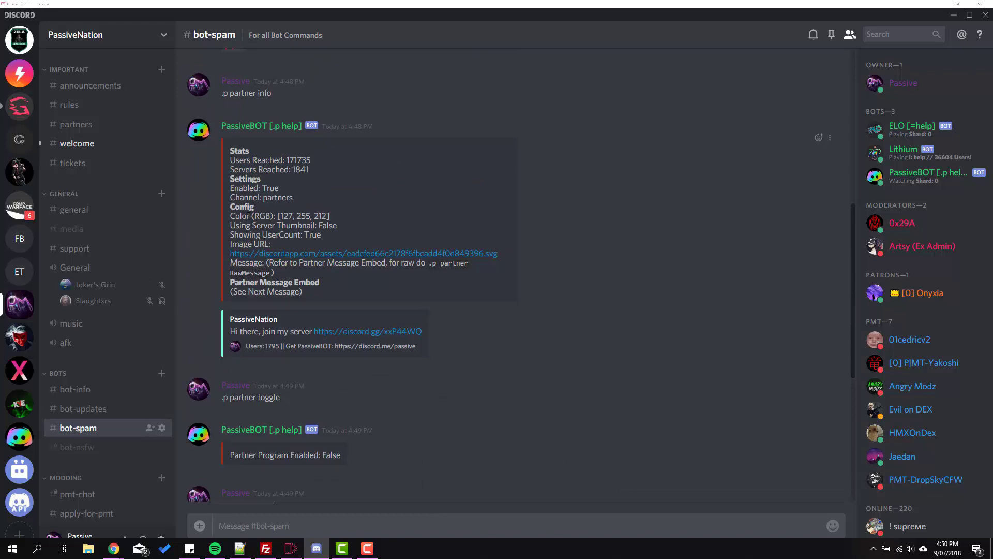
left_click_drag(240, 216, 230, 149)
left_click(383, 222)
left_click(236, 216)
left_click_drag(236, 217, 412, 222)
left_click(412, 222)
scroll(411, 222, "up", 6)
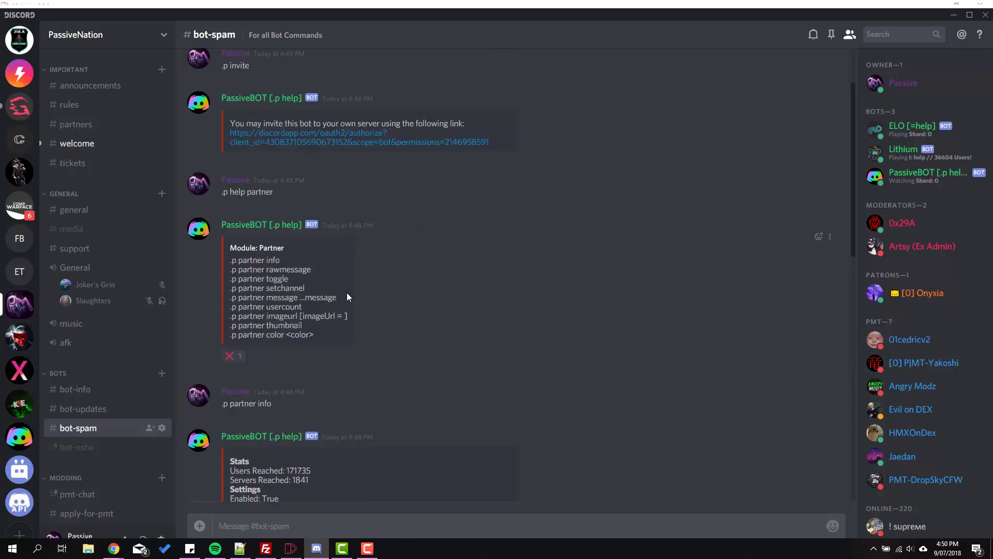
scroll(418, 313, "down", 8)
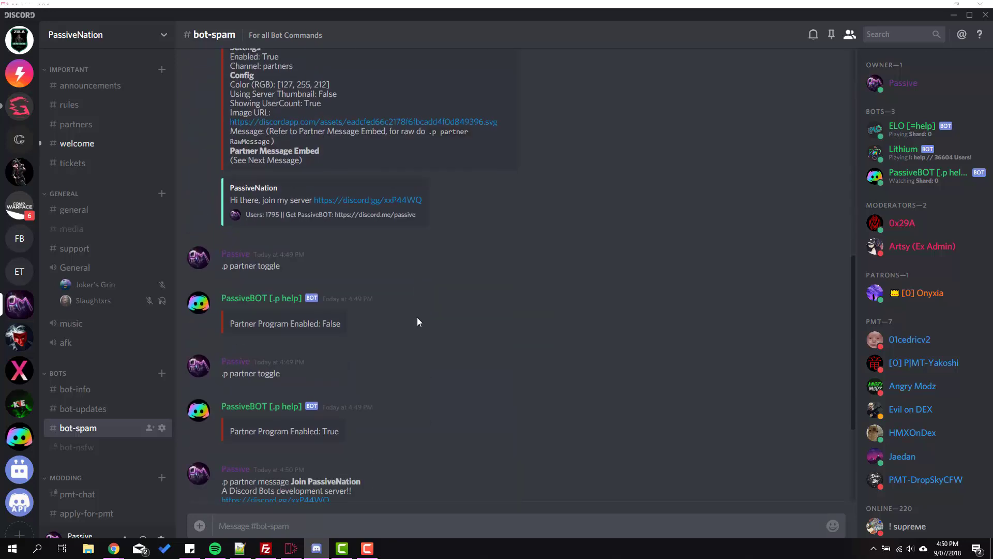
scroll(551, 234, "up", 6)
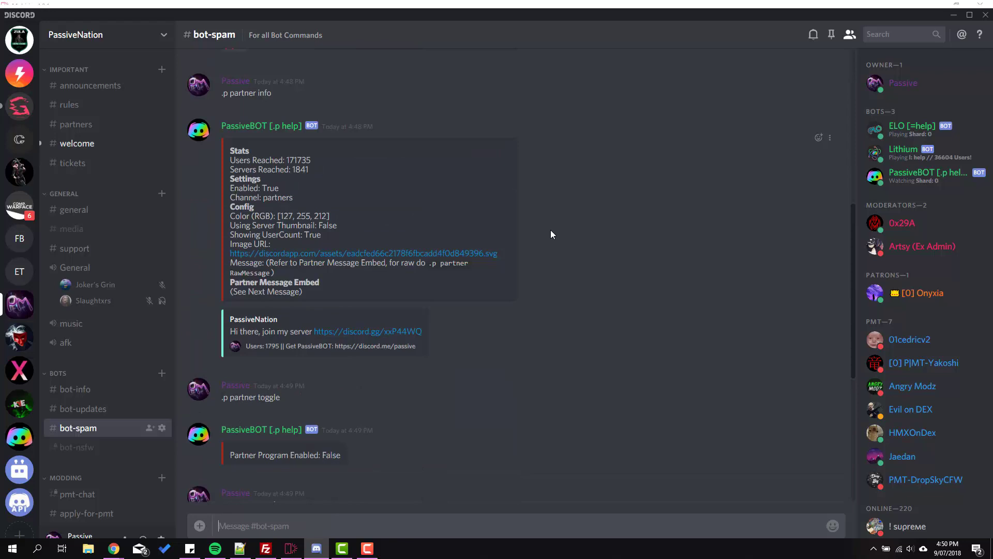
Start a ".p partner color" command in bot-spam, then switch to Chrome and search for "hex colors".
type(".p partner color")
key("alt+Tab")
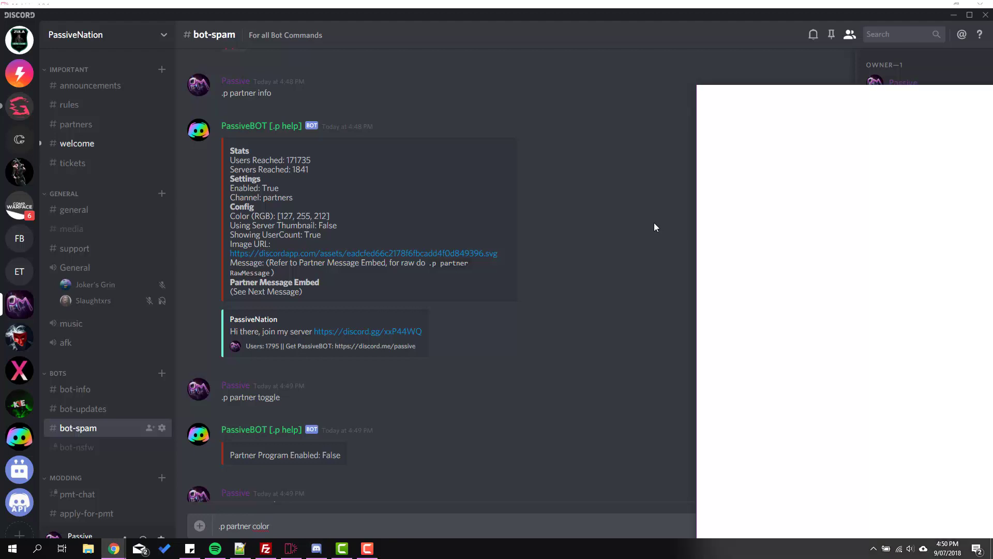
type("h")
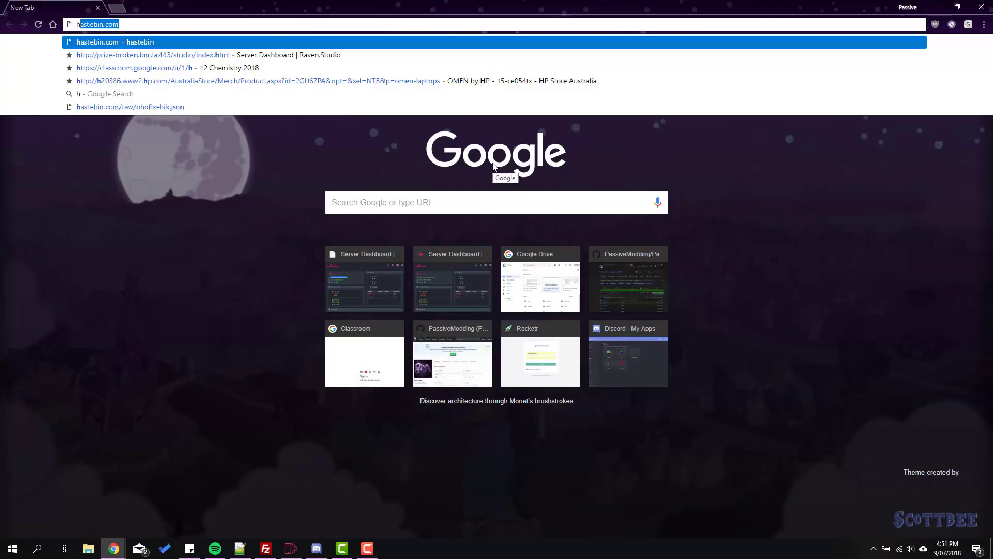
type("ex colors")
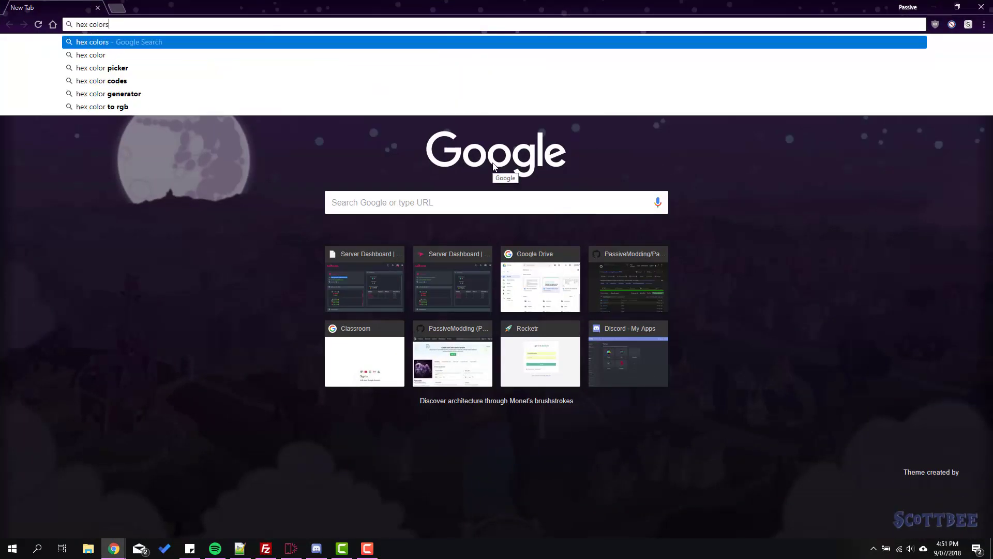
key("Return")
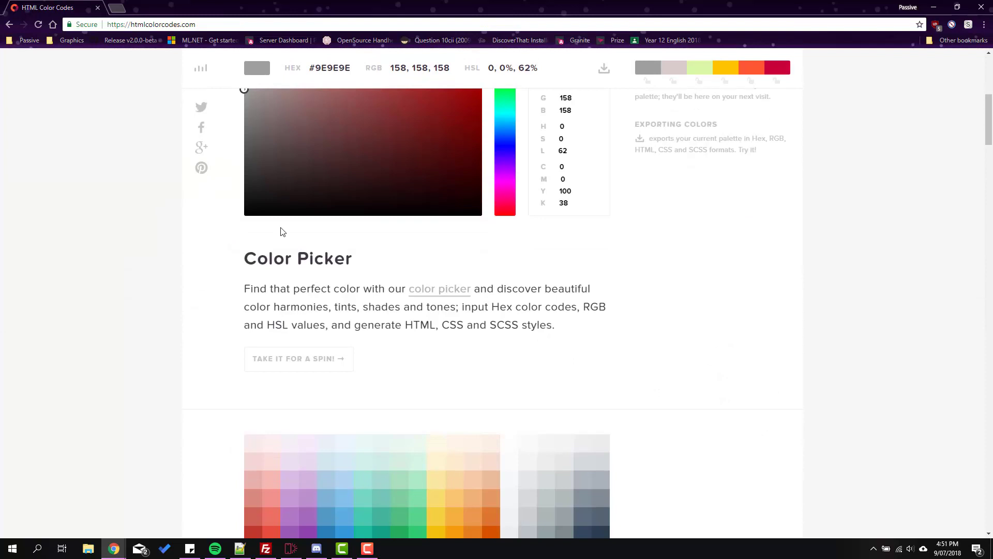
Choose the purple shade #A569BD from the color chart on the HTML Color Codes page.
left_click(349, 311)
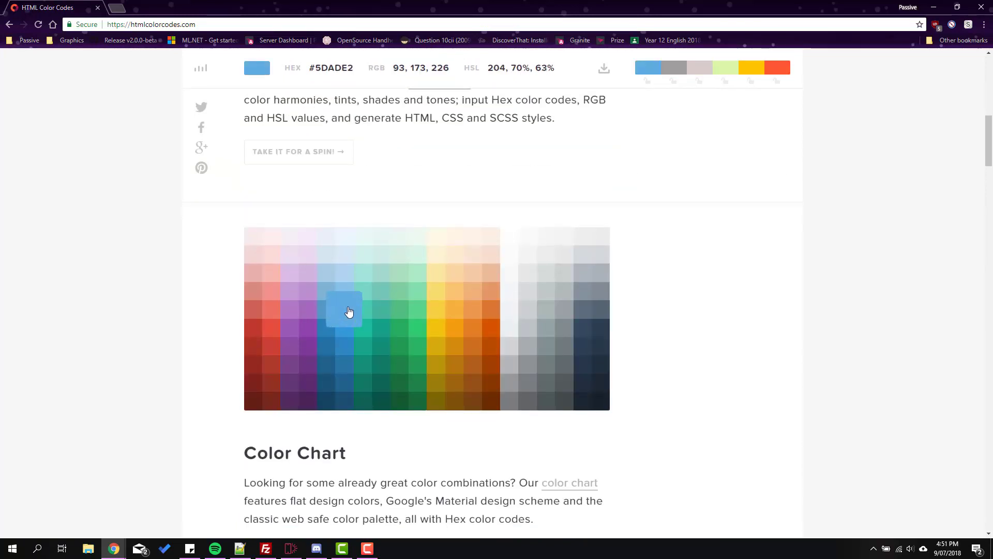
left_click(301, 321)
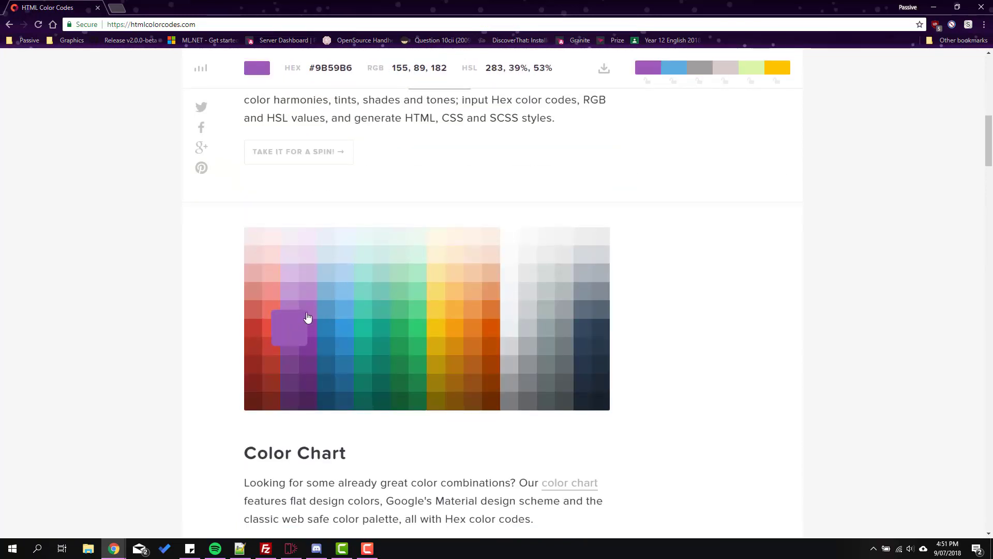
left_click(312, 315)
scroll(83, 331, "up", 6)
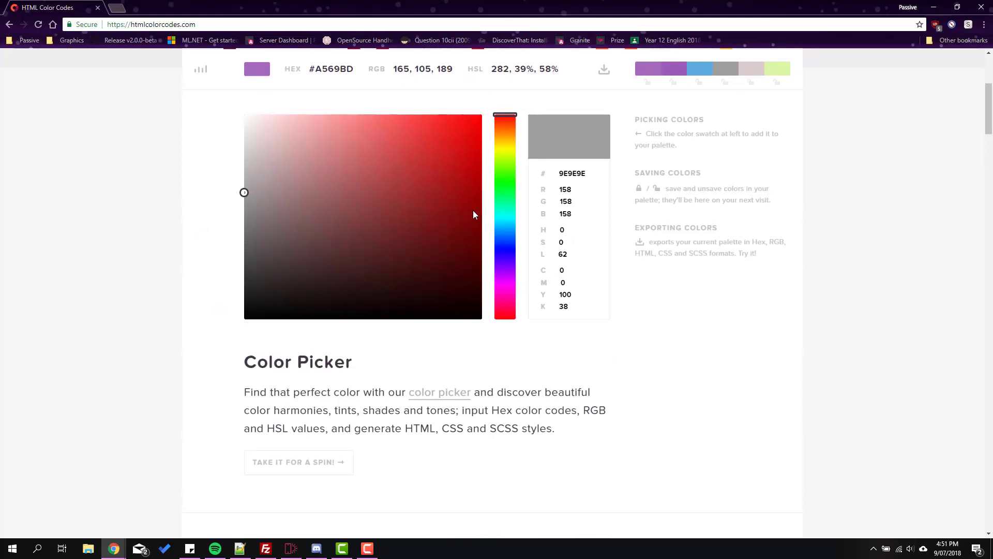
Copy the hex code A569BD, return to Discord, and send it as the value of the ".p partner color" command.
left_click_drag(356, 72, 316, 68)
left_click(316, 548)
key("ctrl+v")
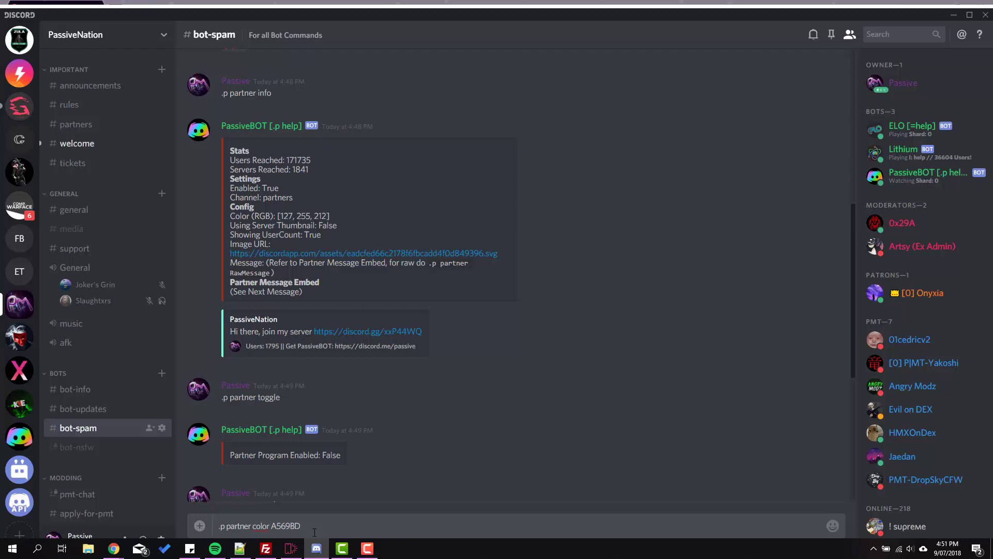
key("Return")
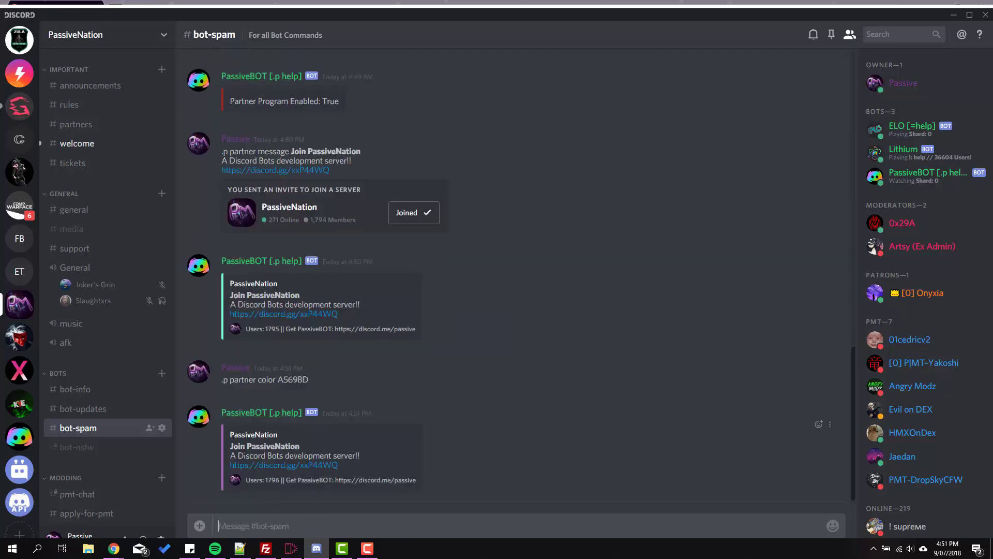
Hide the user count in the partner message by sending ".p partner usercount".
scroll(648, 414, "up", 10)
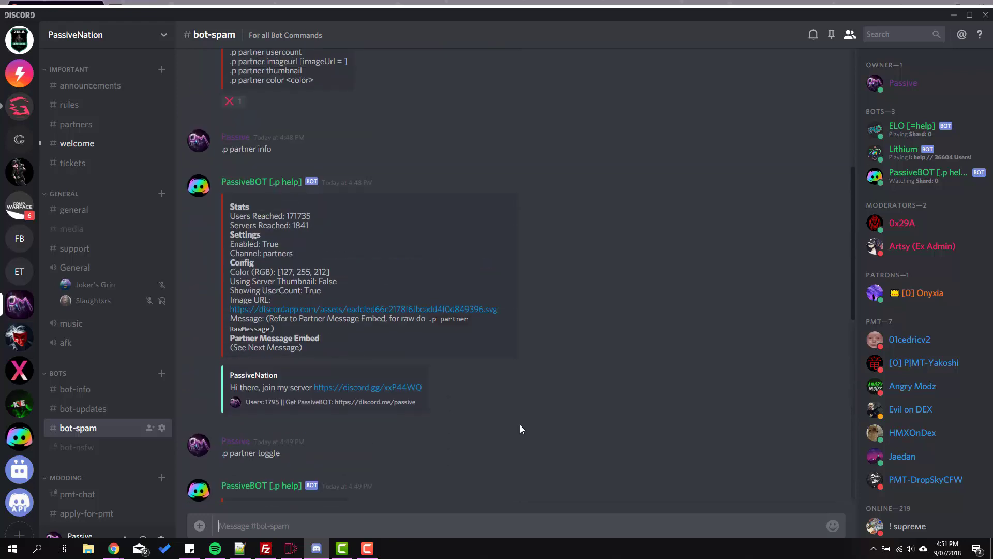
scroll(520, 425, "up", 2)
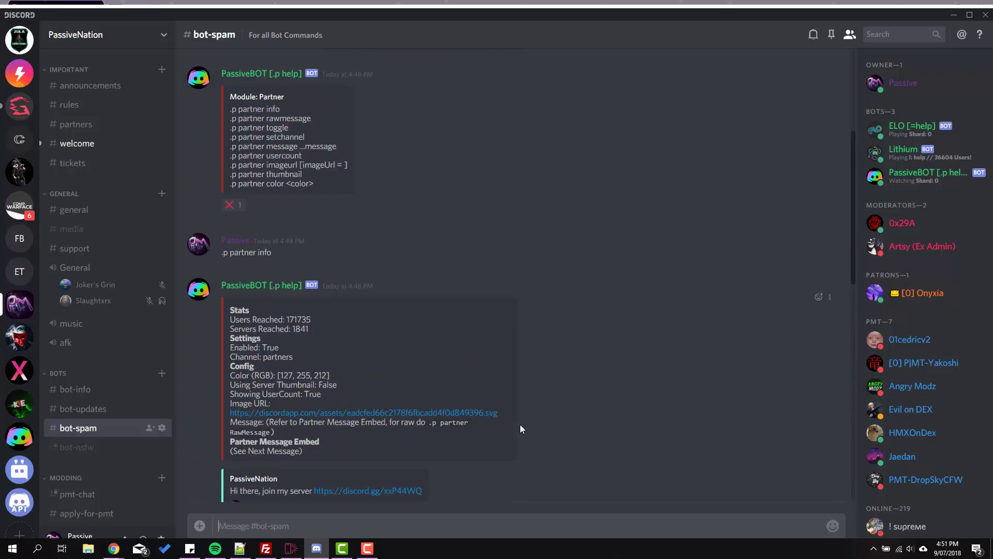
type(".p partner usercount")
key("Return")
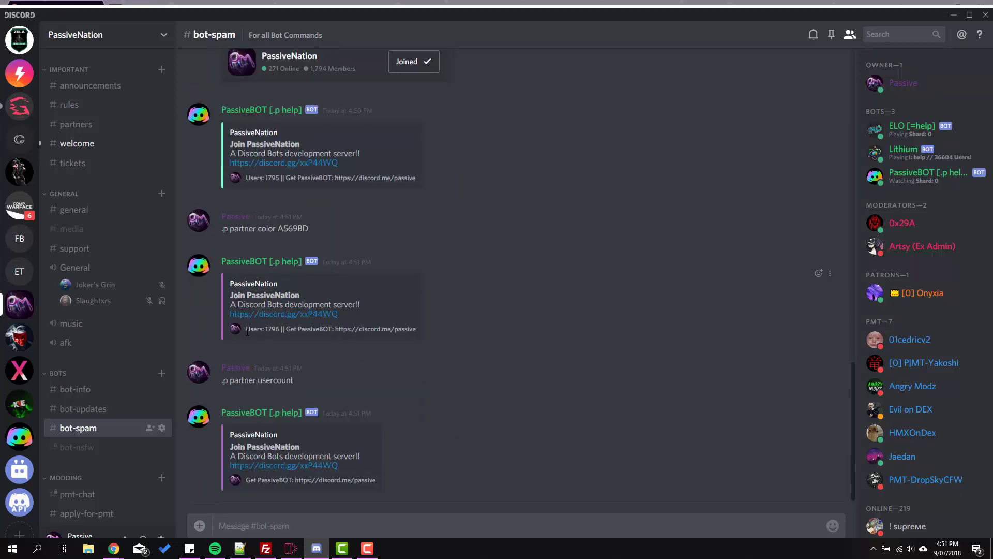
Resend a copy of ".p partner usercount" to show the user count again.
left_click_drag(296, 383, 218, 382)
left_click(263, 526)
key("ctrl+v")
key("Return")
Check the partner command list for the image option, then switch to Chrome and search Google for "discord".
scroll(554, 342, "up", 15)
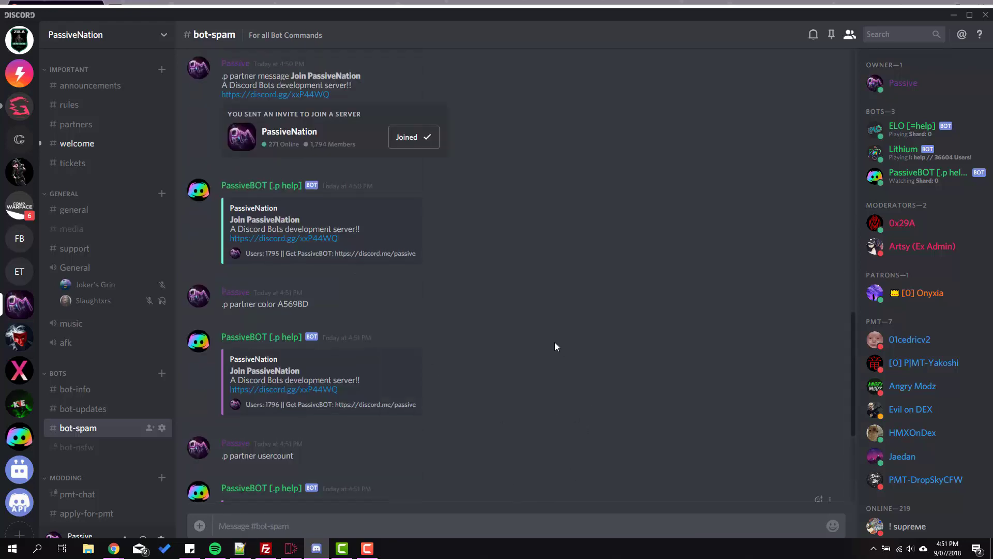
scroll(555, 343, "down", 5)
scroll(469, 328, "up", 3)
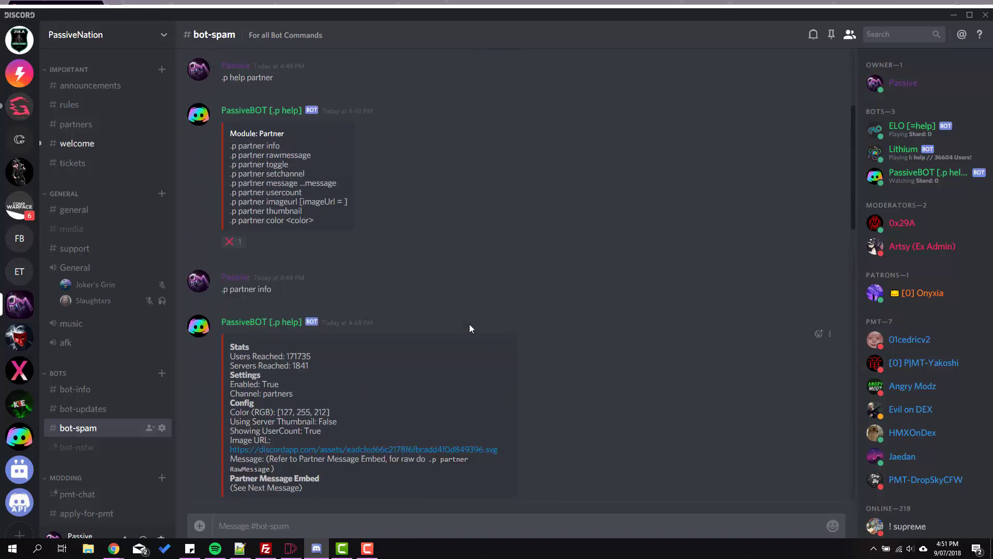
triple_click(223, 225)
left_click(827, 158)
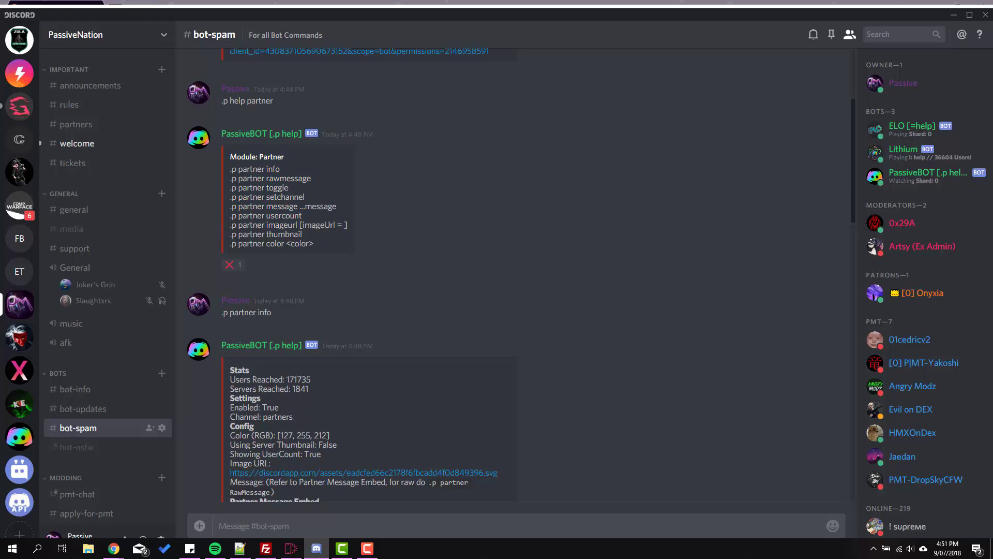
key("alt+Tab")
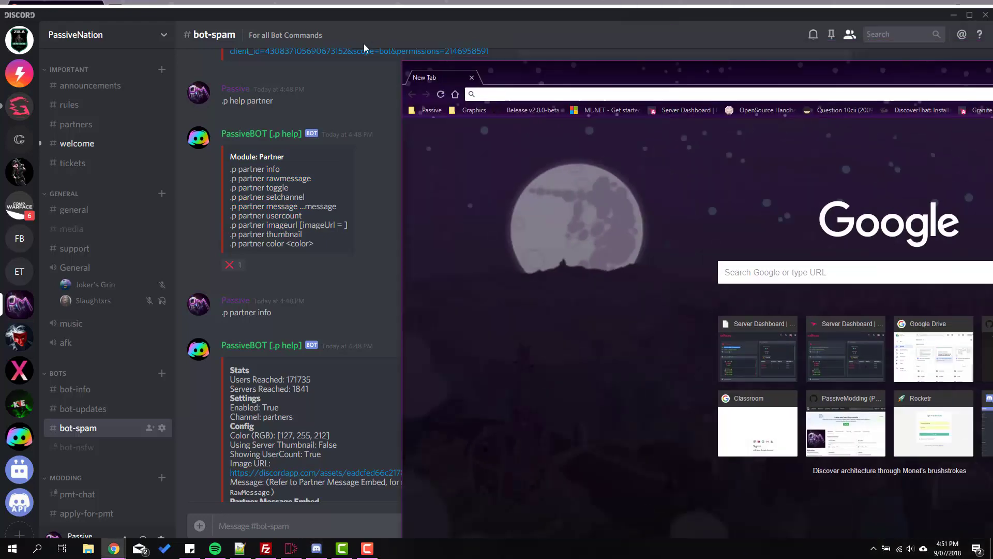
type("discordapp.com/developers/applications/me")
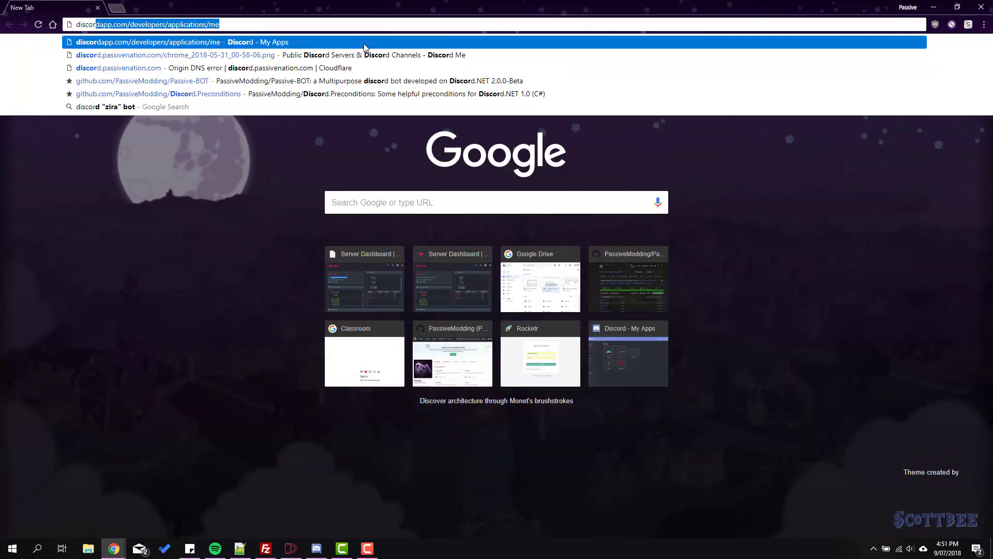
key("Return")
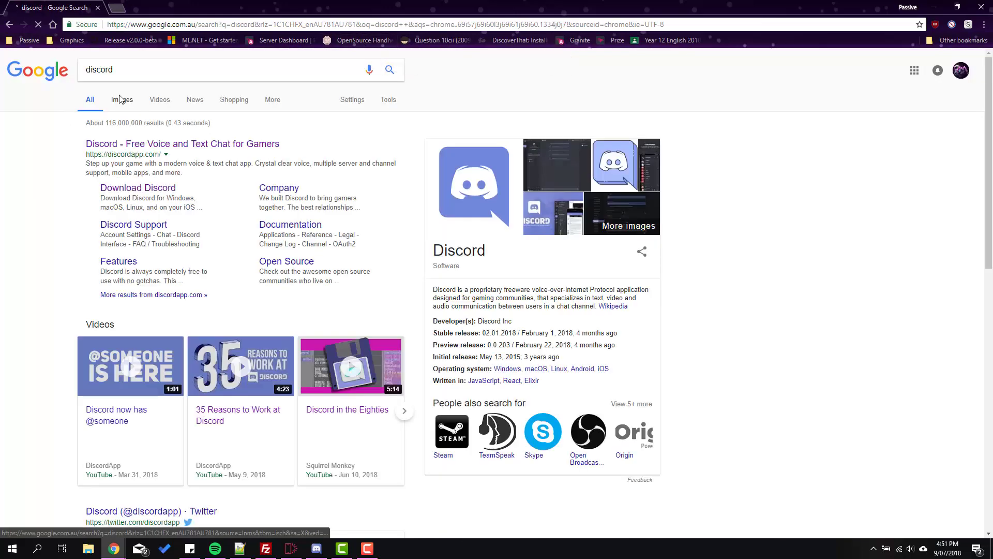
Show the image results for "discord" and copy the image address of the 1200 × 630 Discord banner from discordapp.com.
left_click(122, 99)
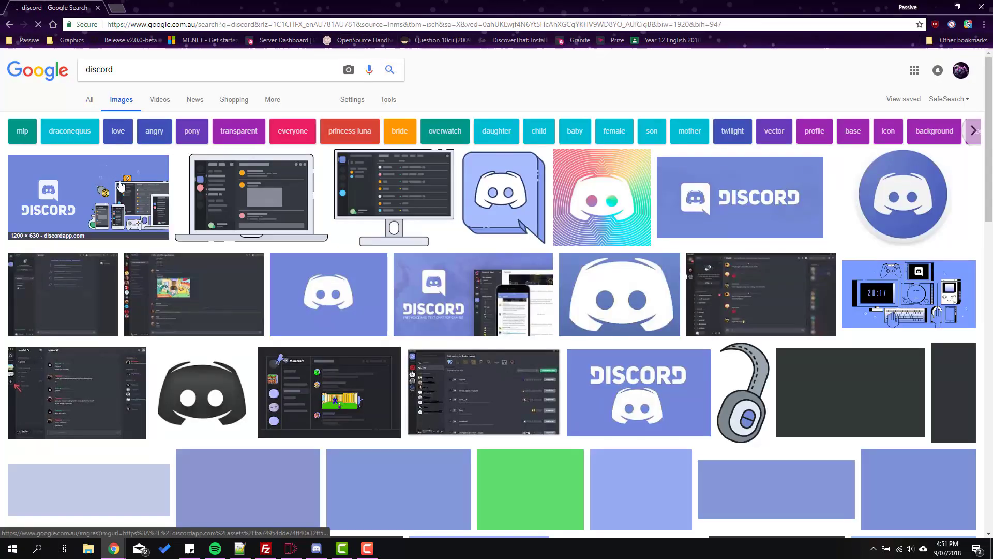
left_click(103, 196)
right_click(365, 251)
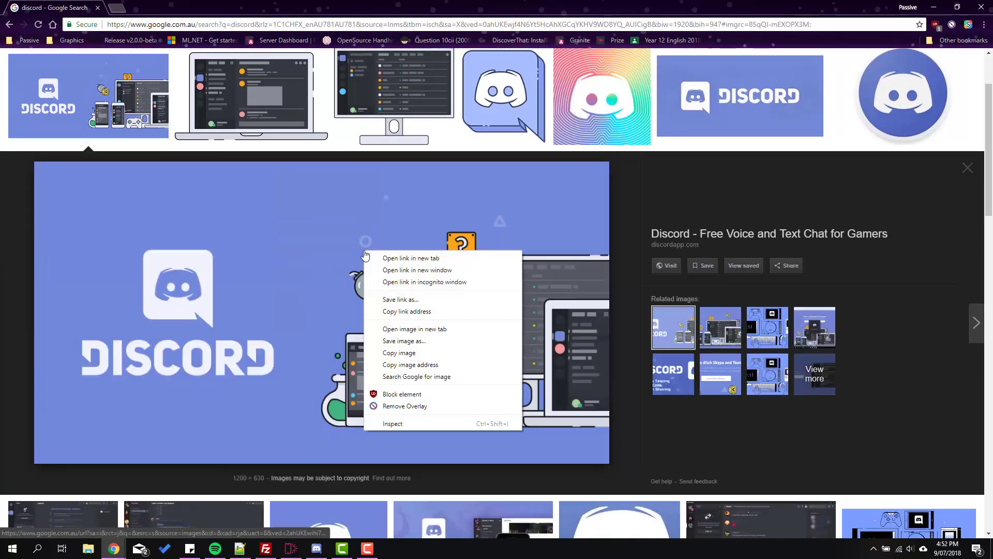
left_click(405, 366)
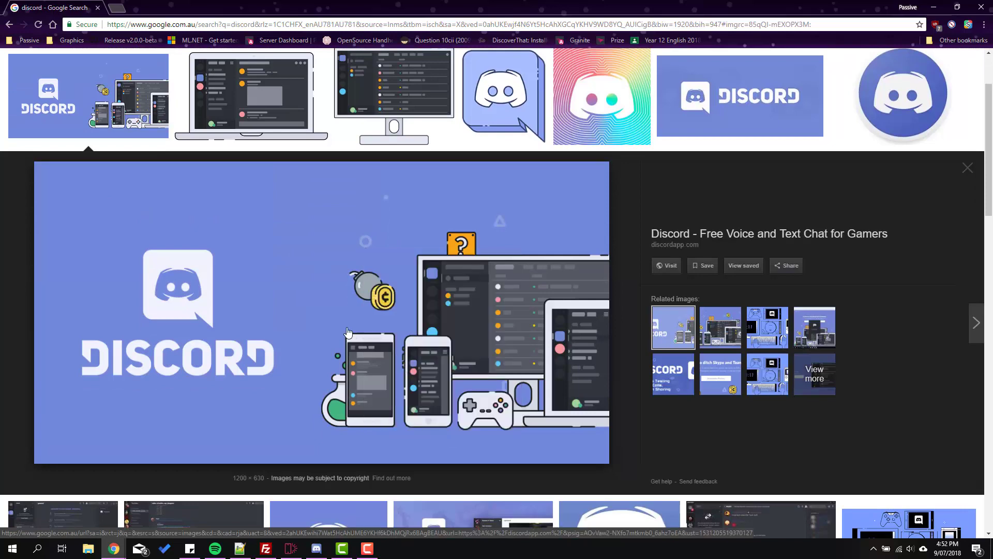
Return to Discord and send ".p partner imageurl" with the copied banner link, then check the image in the embed.
left_click(314, 550)
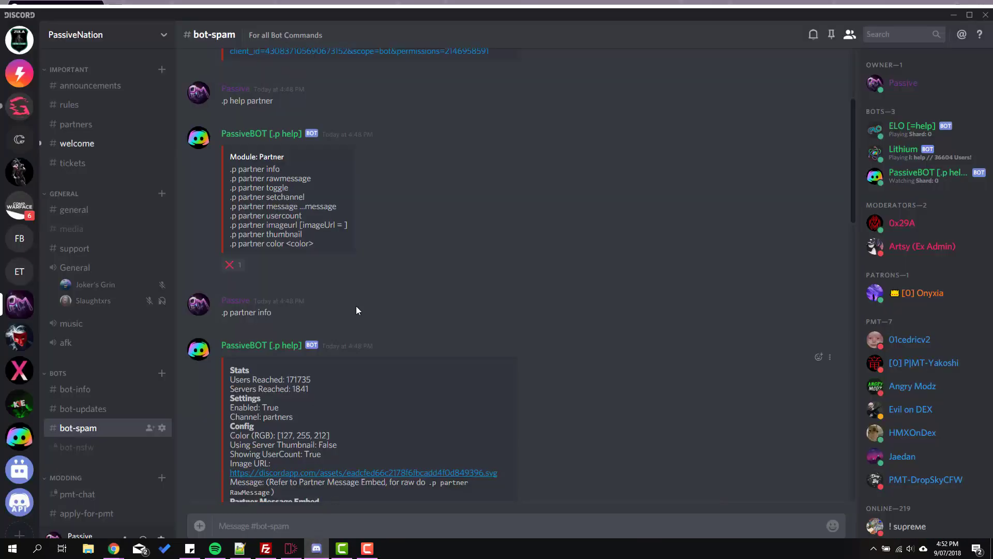
scroll(395, 265, "down", 10)
scroll(394, 268, "down", 3)
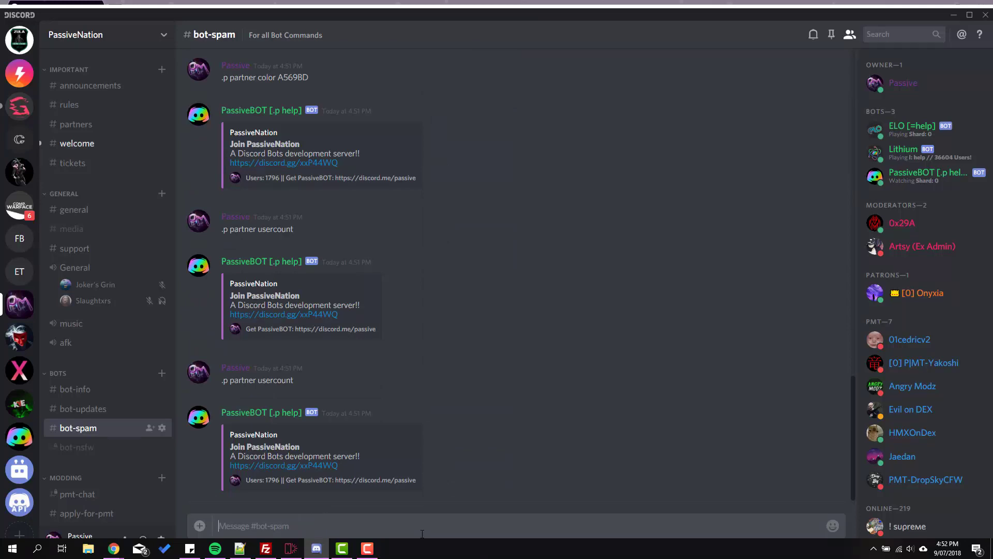
type(".p partner imageurl")
key("ctrl+v")
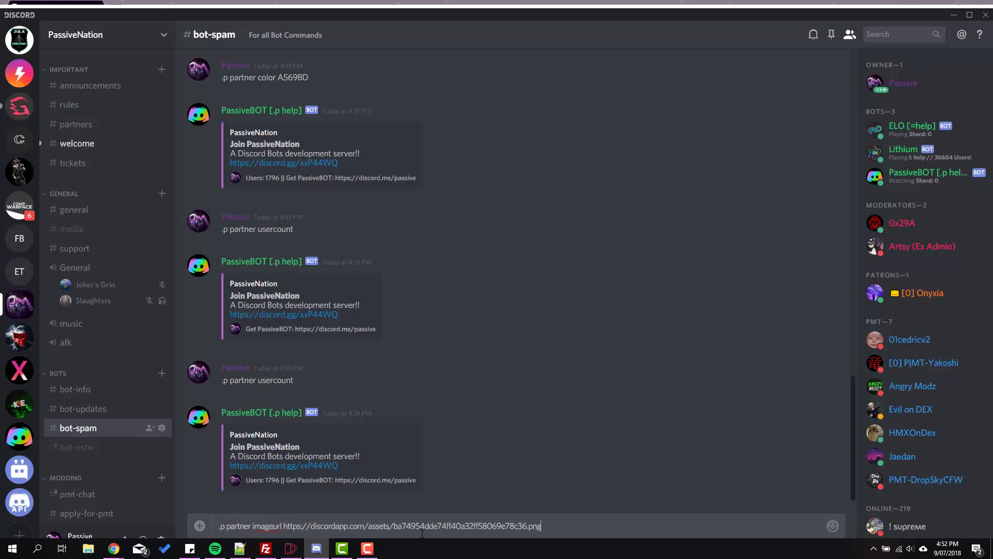
key("Return")
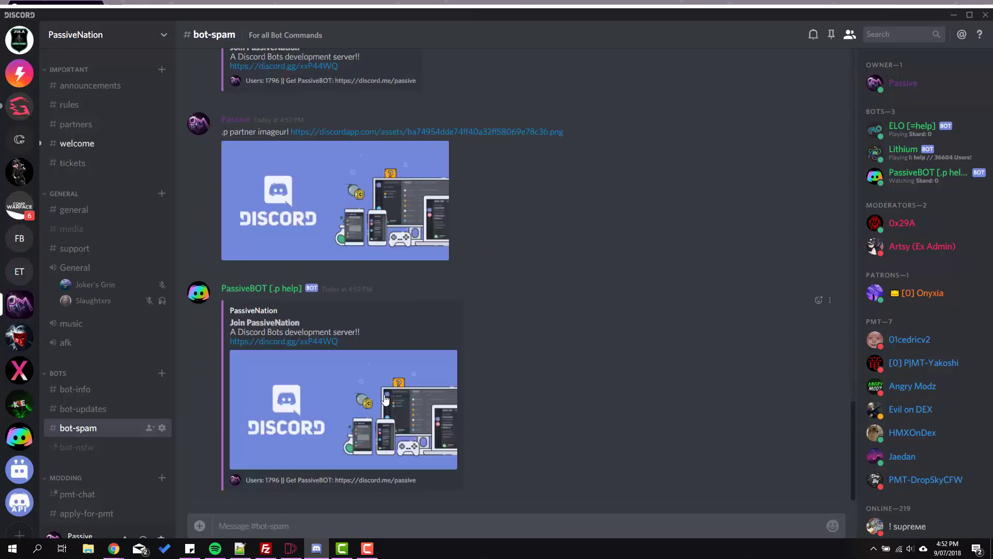
left_click(323, 425)
left_click(535, 486)
Go back to the ".p partner info" reply and restore the Discord window to its smaller, non-maximized size.
scroll(407, 381, "up", 10)
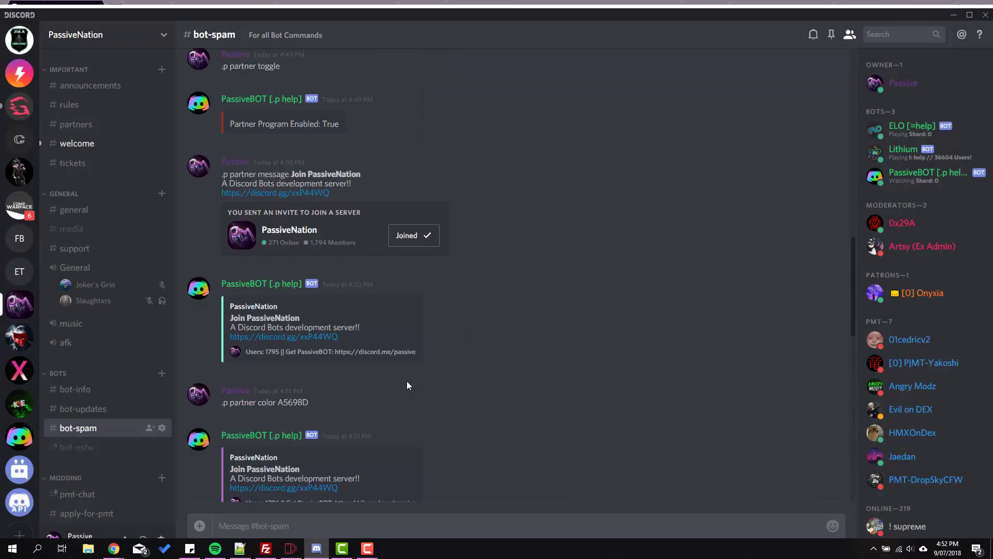
scroll(407, 380, "up", 7)
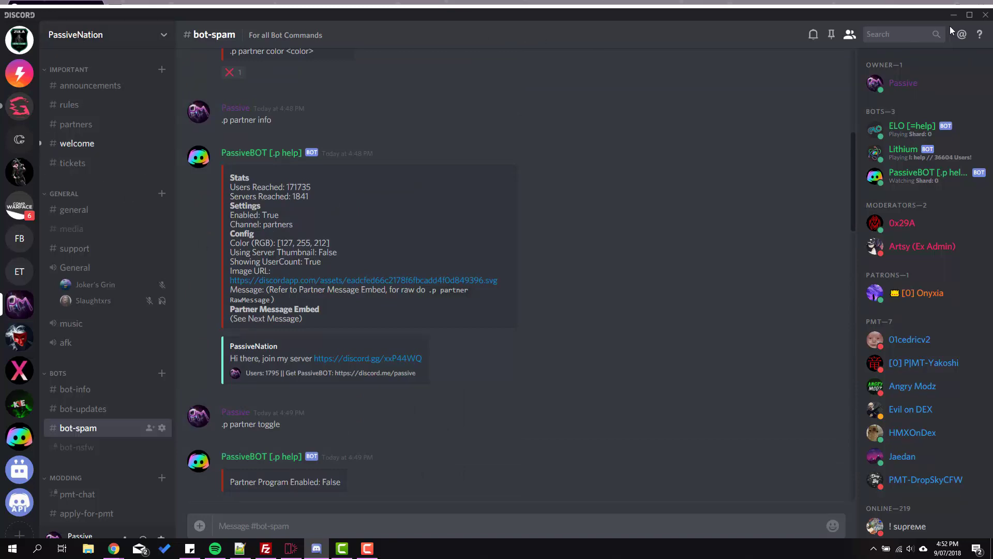
left_click(969, 14)
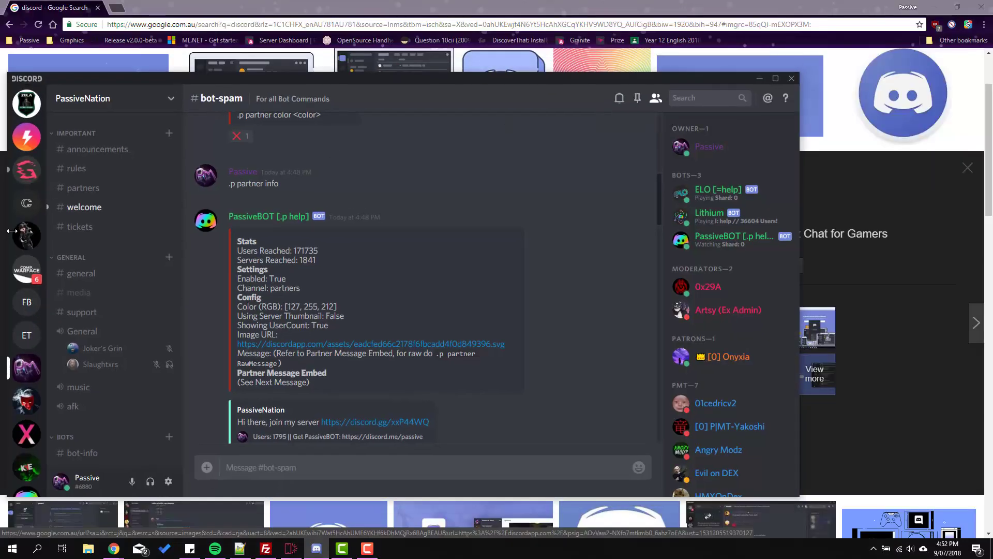
Maximize the Discord window and send ".p partner thumbnail" in #bot-spam to turn on the server thumbnail in the partner embed.
left_click(774, 80)
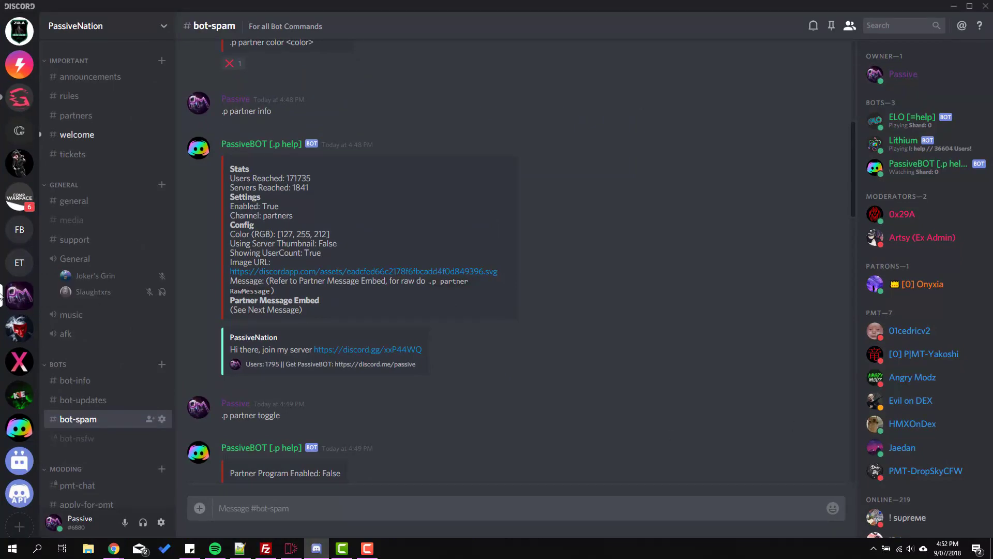
scroll(399, 376, "down", 10)
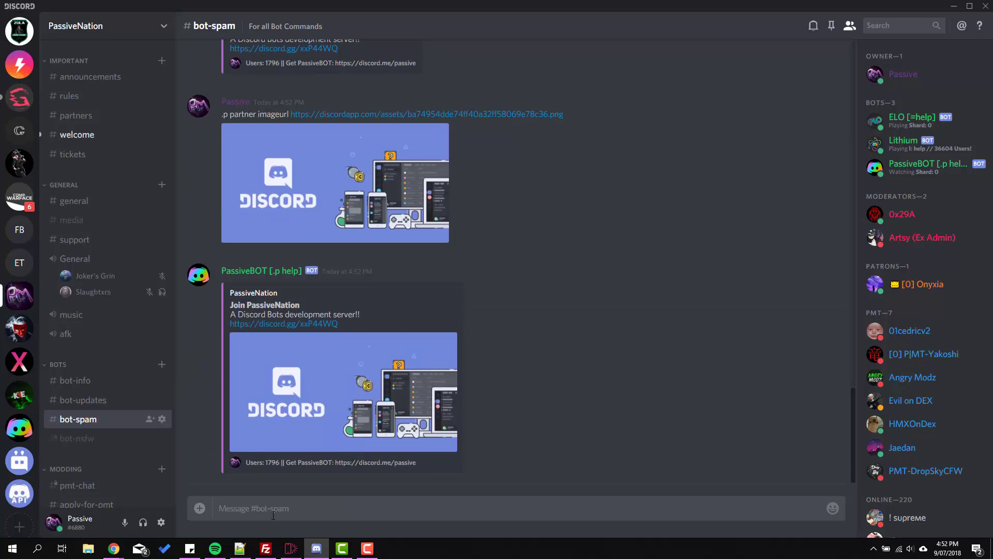
type(".p partner")
scroll(484, 296, "up", 10)
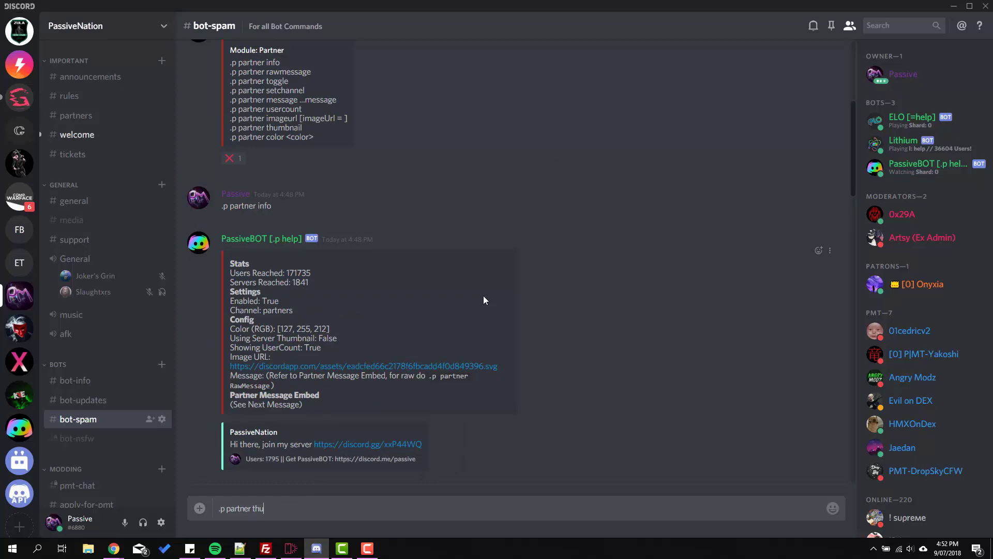
type("partner thumbnail")
key("Return")
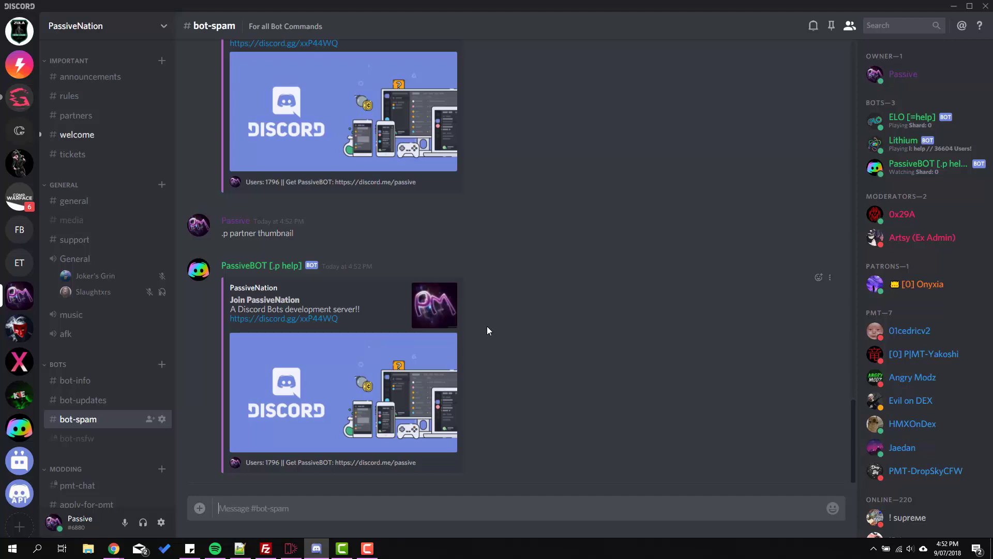
Go back to the ".p help partner" reply and review the listed partner commands from info to color.
scroll(486, 326, "up", 10)
scroll(486, 326, "up", 15)
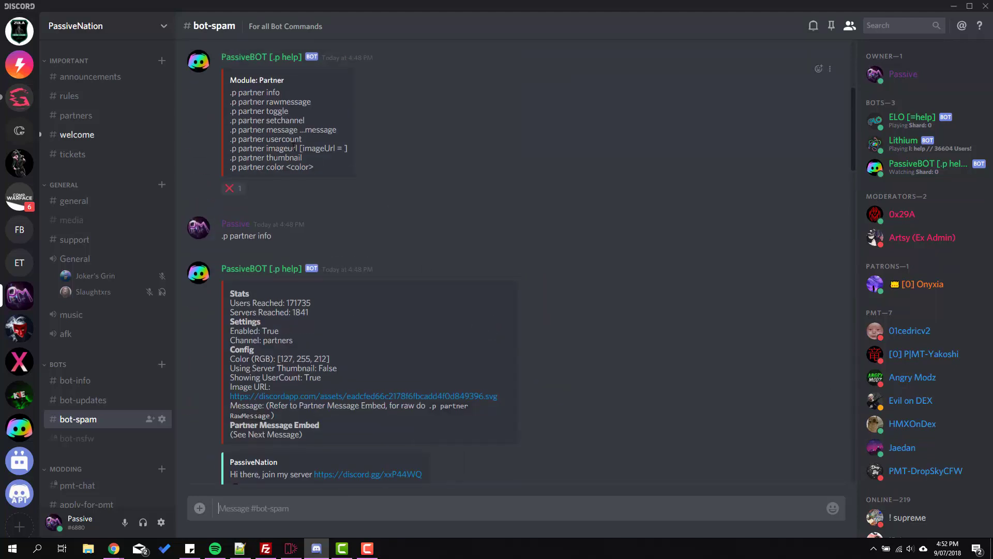
left_click_drag(293, 102, 324, 176)
left_click(231, 97)
left_click(324, 176)
scroll(482, 181, "down", 5)
scroll(482, 181, "up", 7)
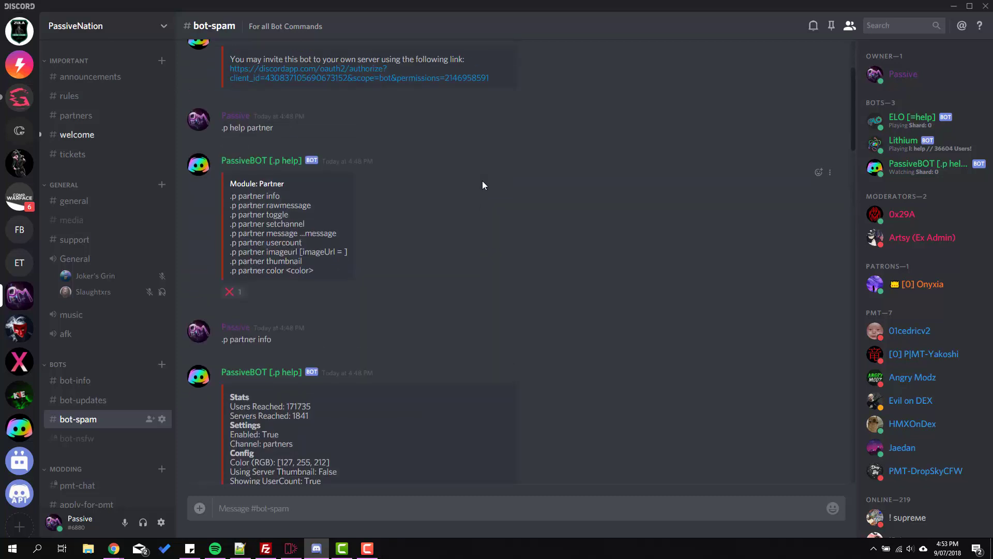
left_click_drag(355, 139, 425, 258)
left_click_drag(348, 155, 389, 264)
left_click(383, 254)
left_click_drag(356, 189, 381, 265)
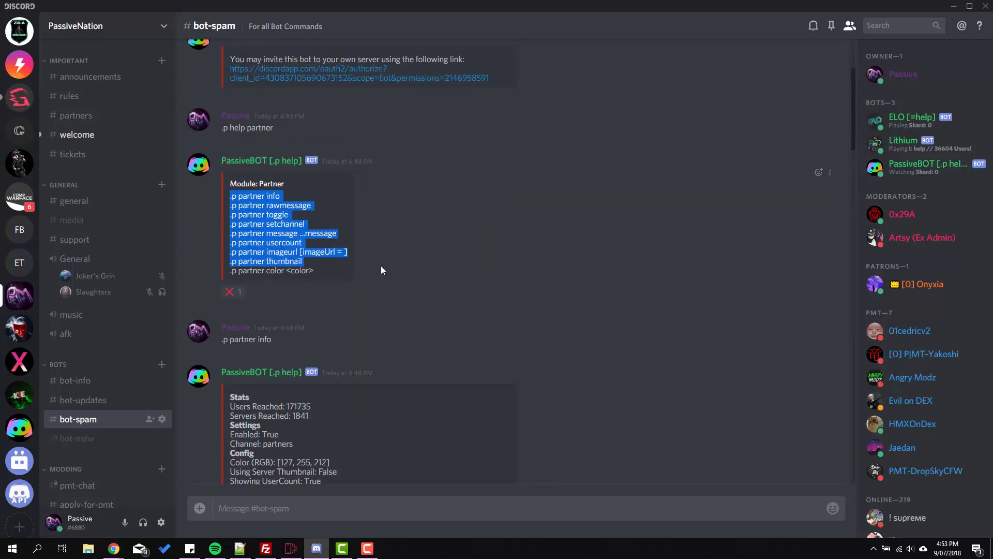
left_click(374, 252)
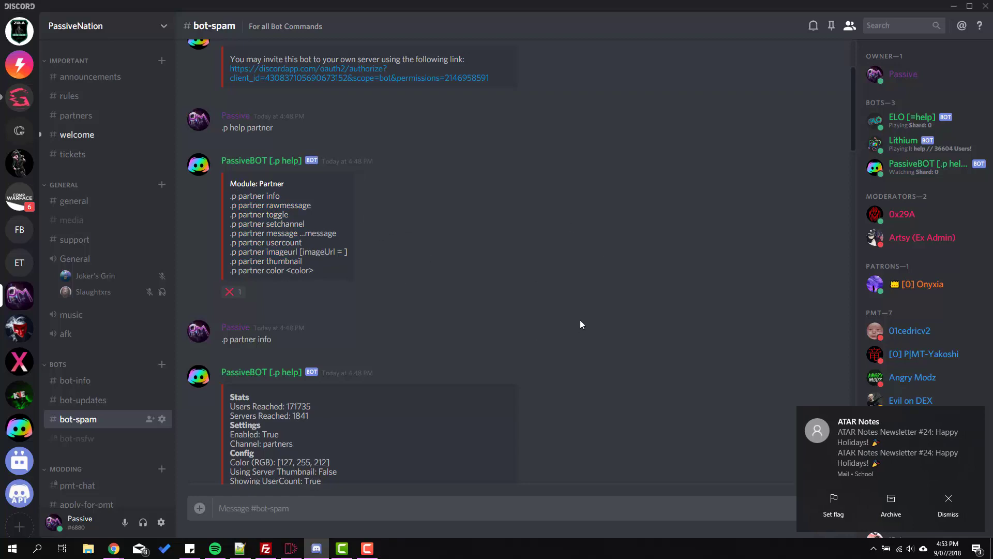
Examine the users and servers reached in the ".p partner info" reply, then return to the latest partner embed.
scroll(396, 228, "down", 4)
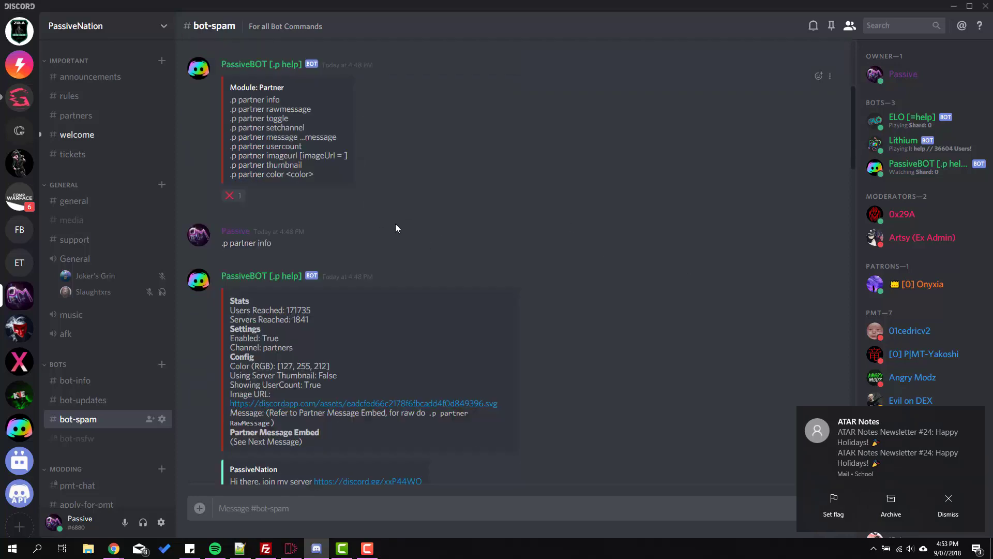
left_click_drag(309, 209, 235, 199)
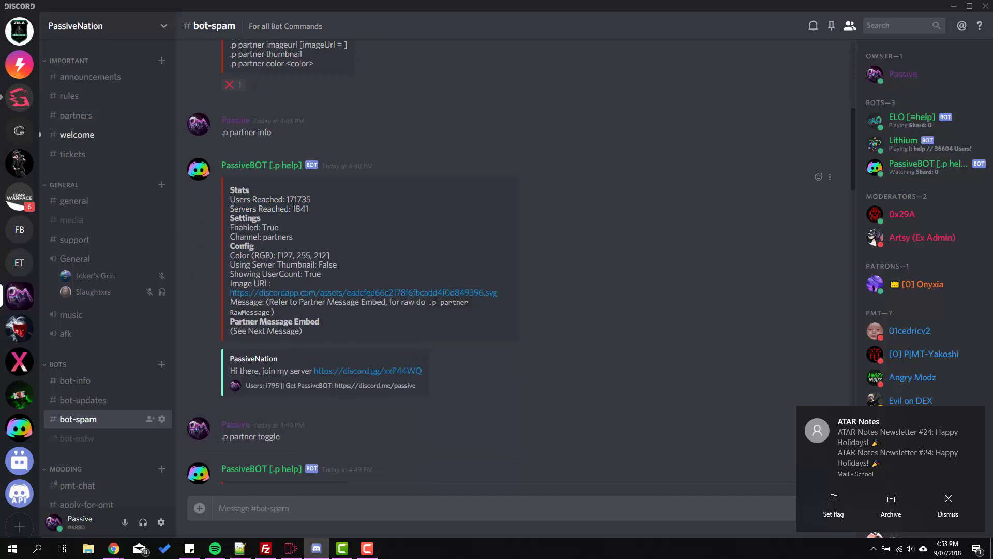
mouse_move(311, 209)
left_mouse_down()
mouse_move(344, 216)
mouse_move(234, 199)
mouse_move(311, 212)
left_mouse_up()
left_click(233, 199)
left_click(365, 214)
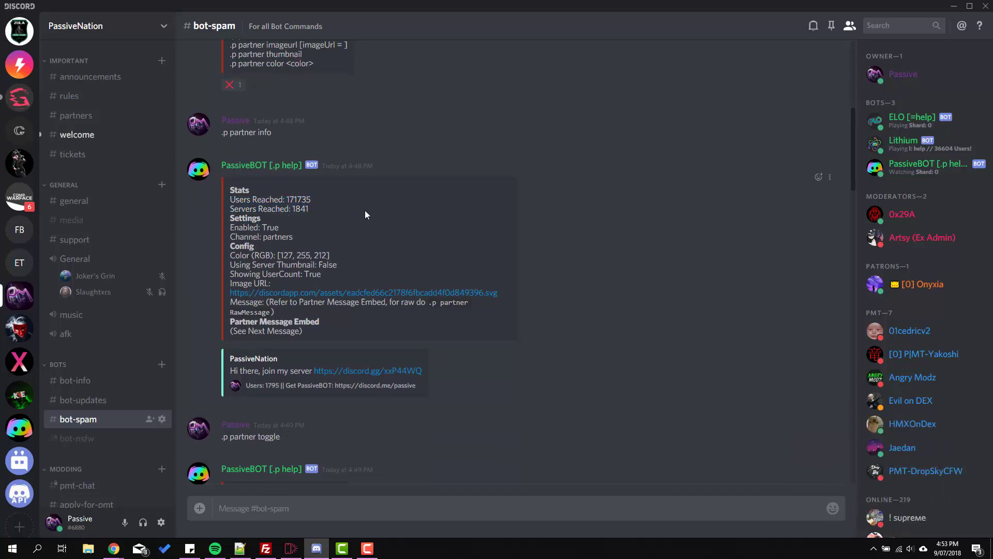
scroll(483, 265, "down", 2)
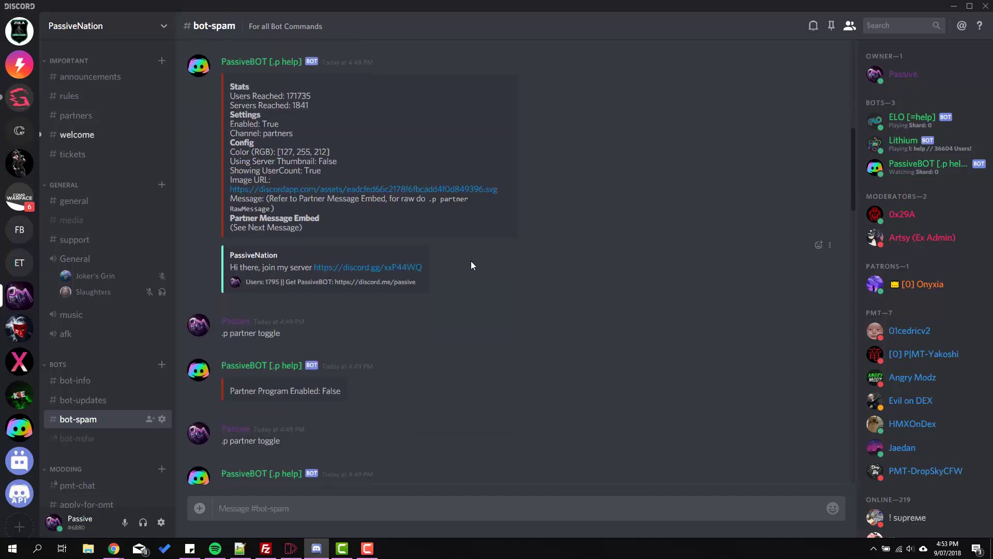
scroll(470, 265, "down", 15)
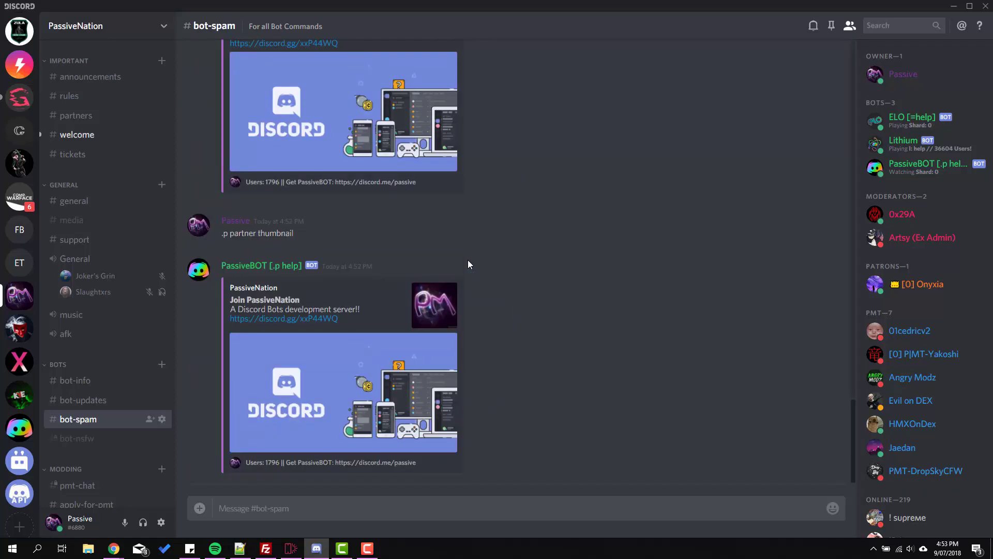